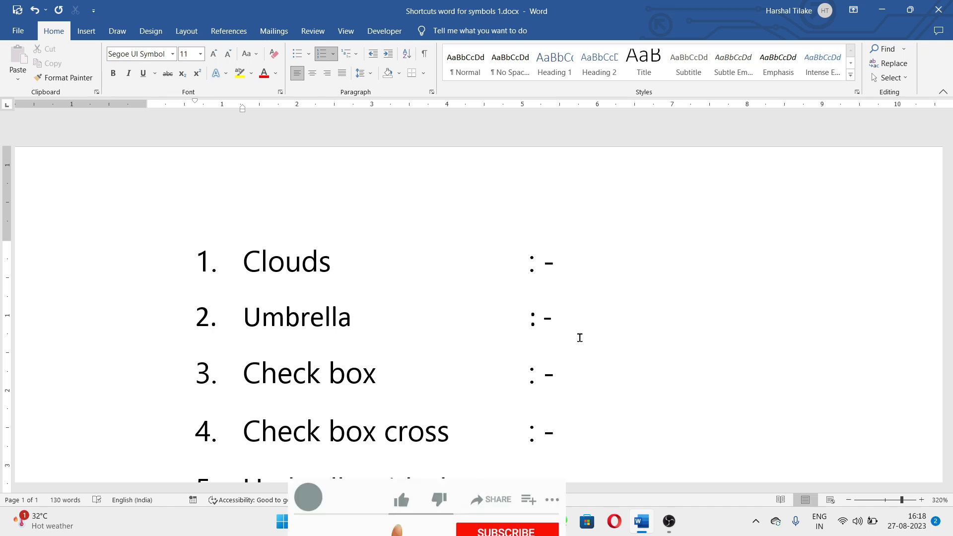
Fill in the Clouds and Umbrella lines with symbols by converting the Unicode codes 2601 and 2602 to characters
text(2601)
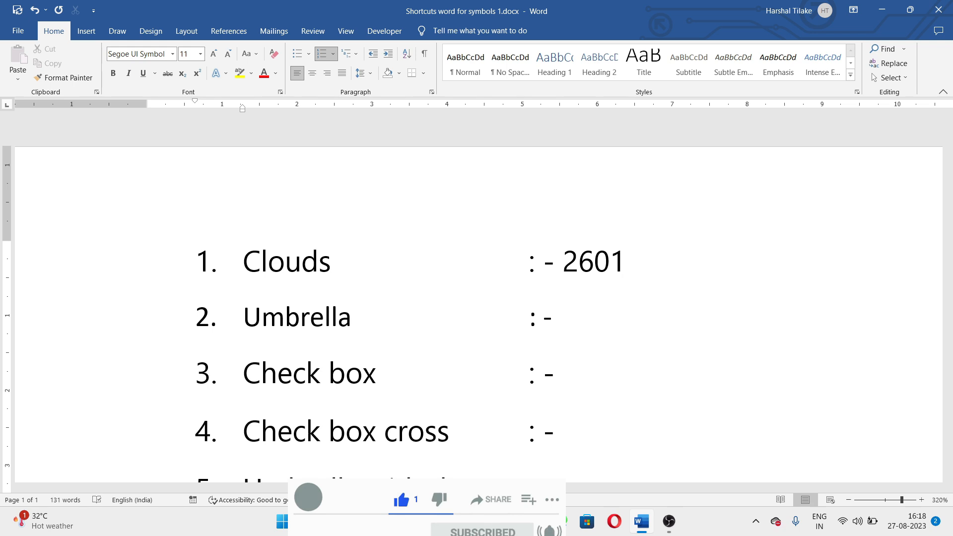
key(alt+x)
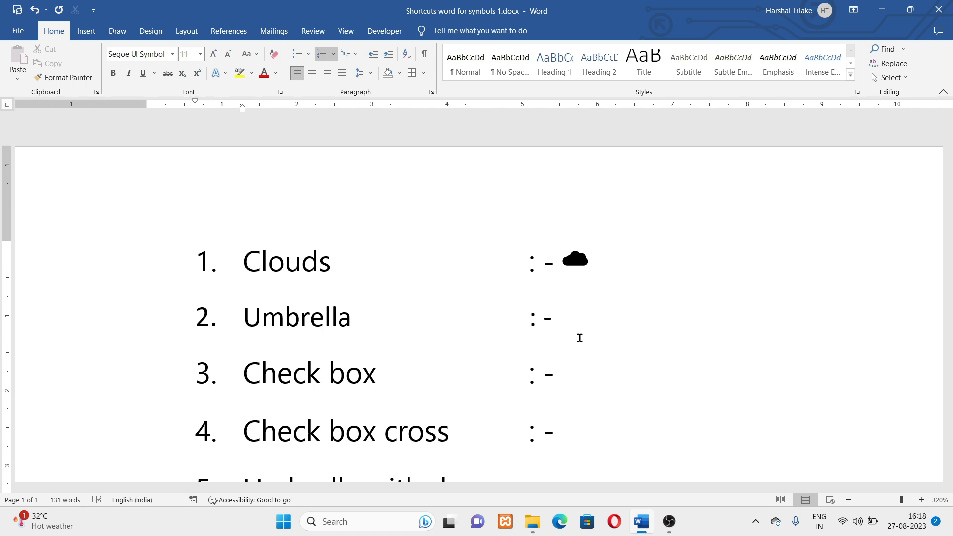
click(579, 321)
text(2602)
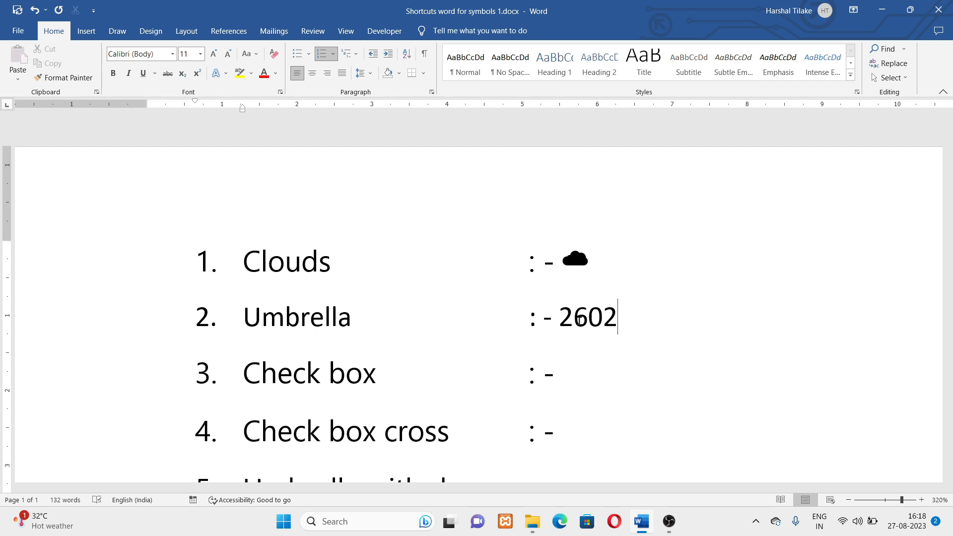
key(alt+x)
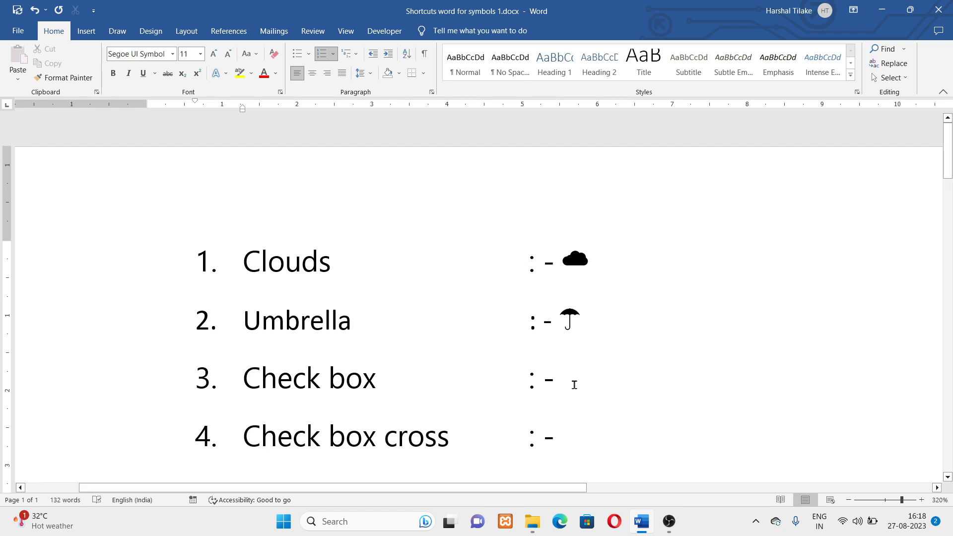
Enter code 2611 on the Check box line and 2612 on the Check box cross line, converting each to its symbol
text(2611)
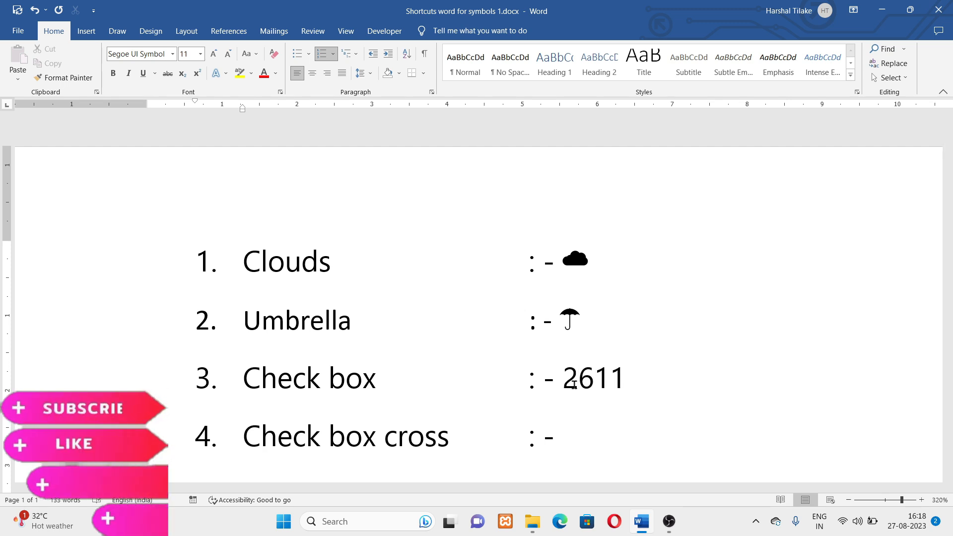
key(alt+x)
click(577, 436)
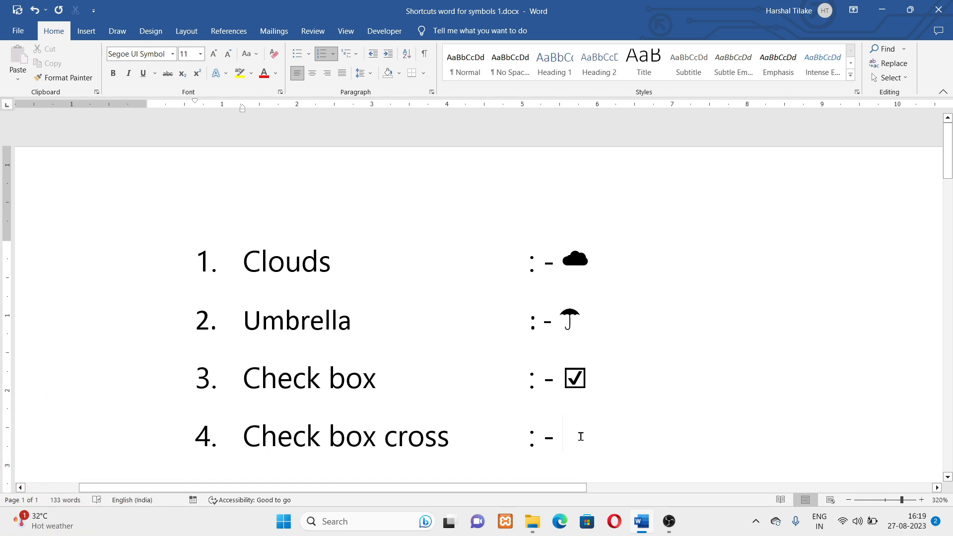
scroll(580, 437, down, 2)
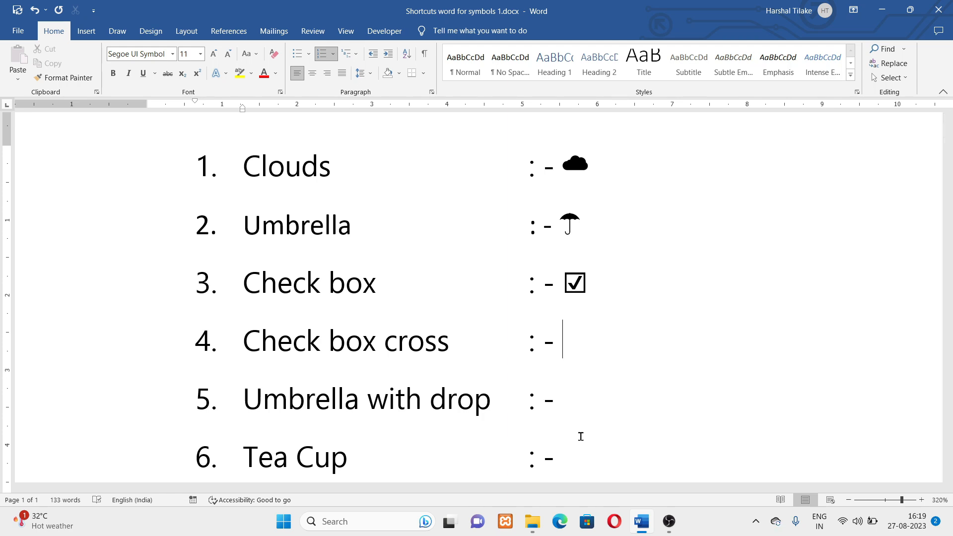
text(2612)
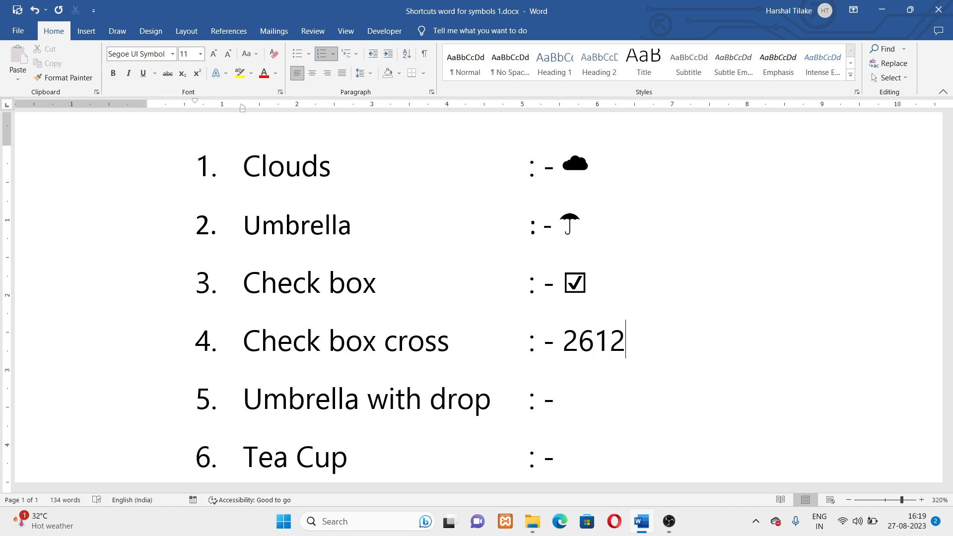
key(alt+x)
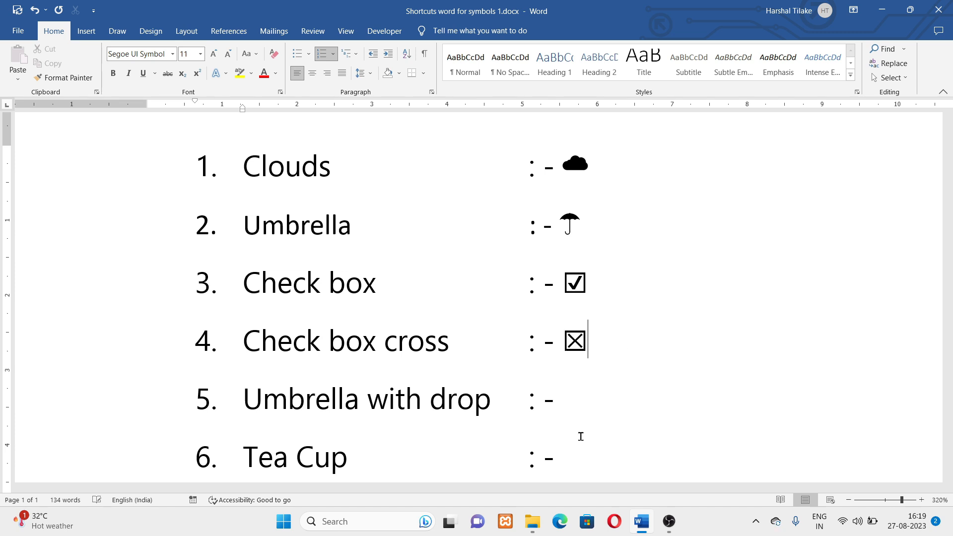
Add the symbols for Umbrella with drop and Tea Cup by converting the character codes 2614 and 2615
click(577, 406)
text(2614)
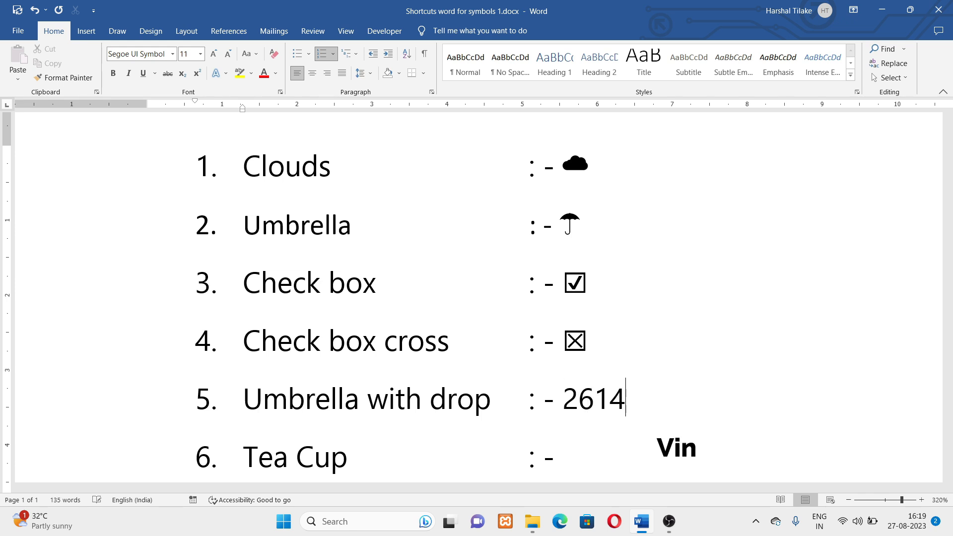
key(alt+x)
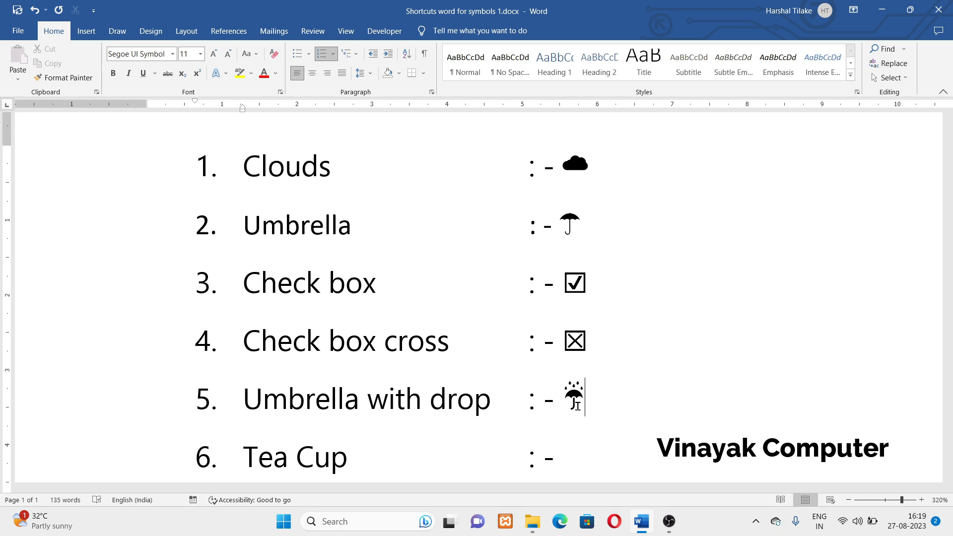
scroll(596, 399, down, 2)
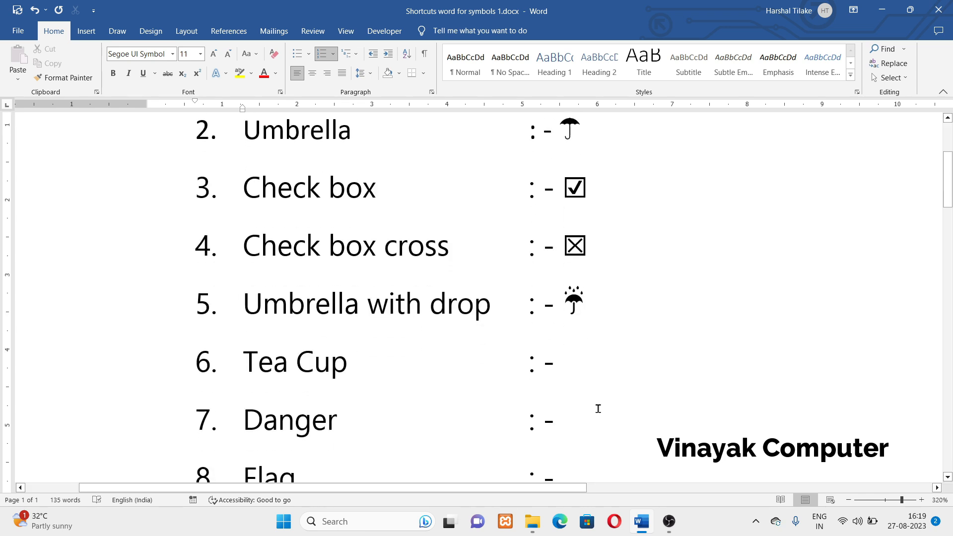
click(581, 366)
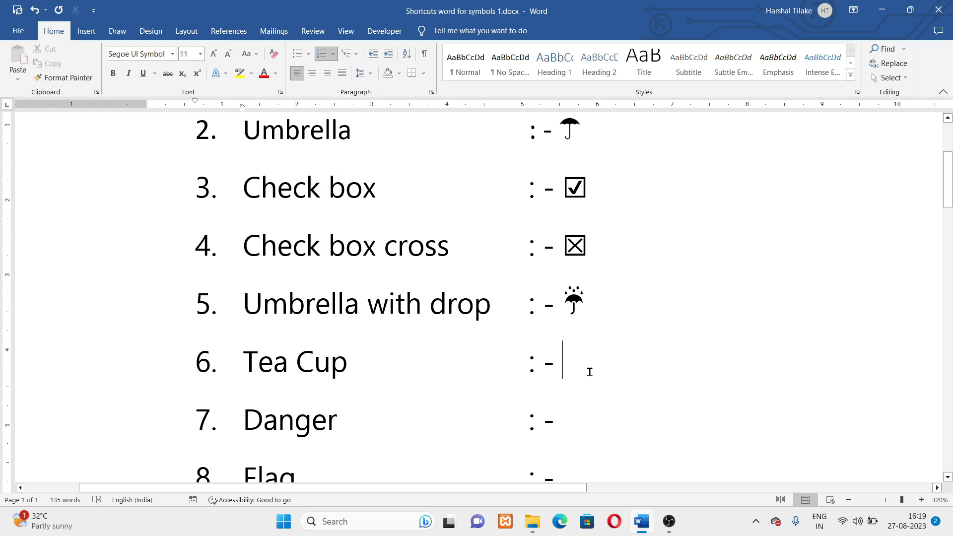
text(2615)
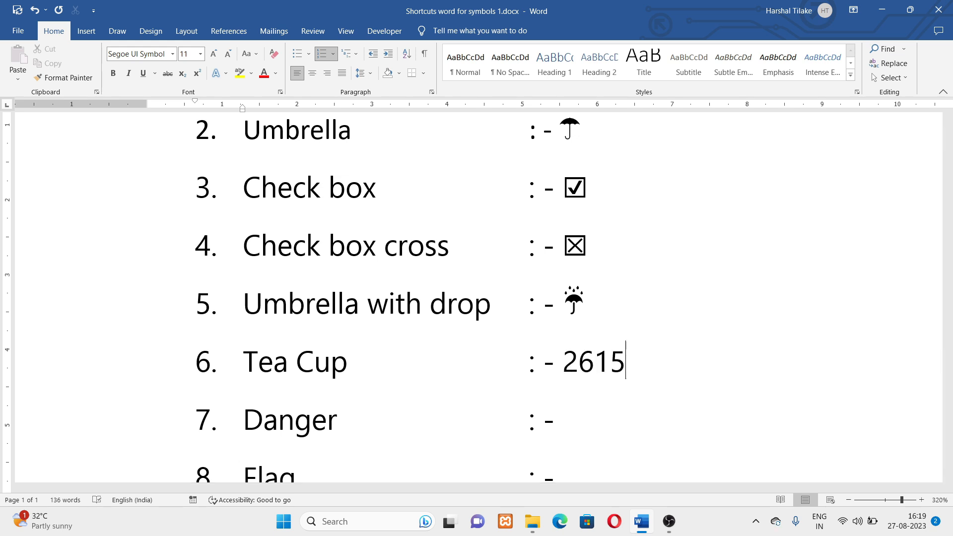
key(alt+x)
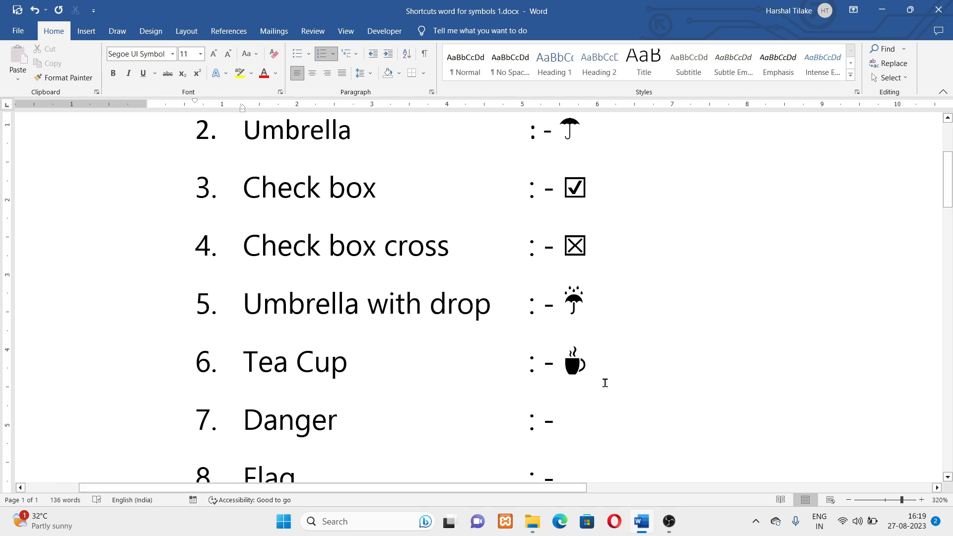
Insert the Danger symbol from code 2620 and the Flag symbol from code 2690 on their list lines
click(589, 424)
text(2620)
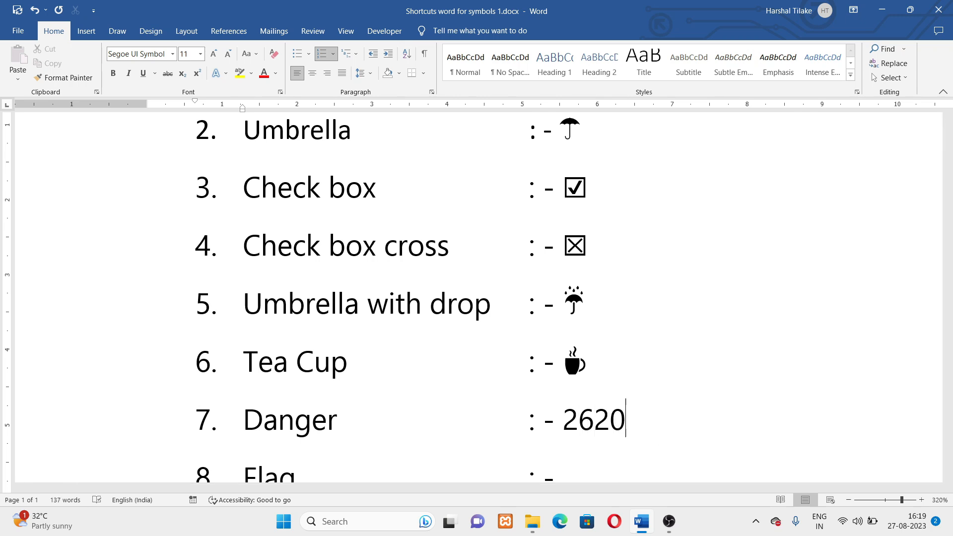
key(alt+x)
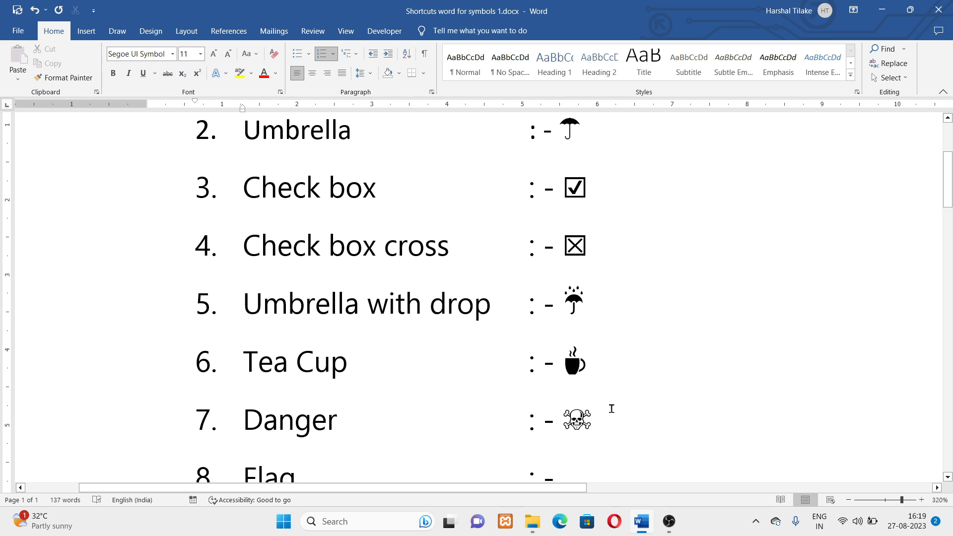
scroll(615, 402, down, 2)
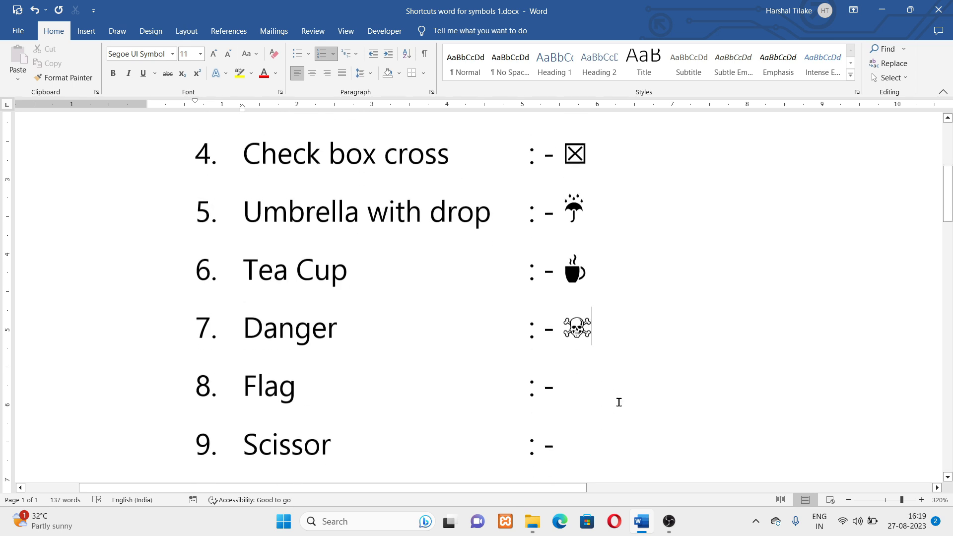
click(576, 382)
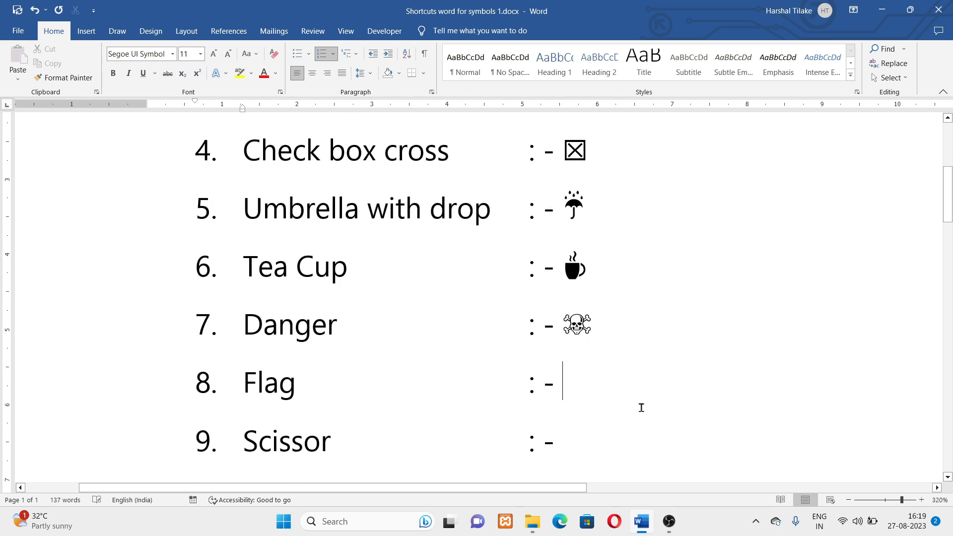
text(2690)
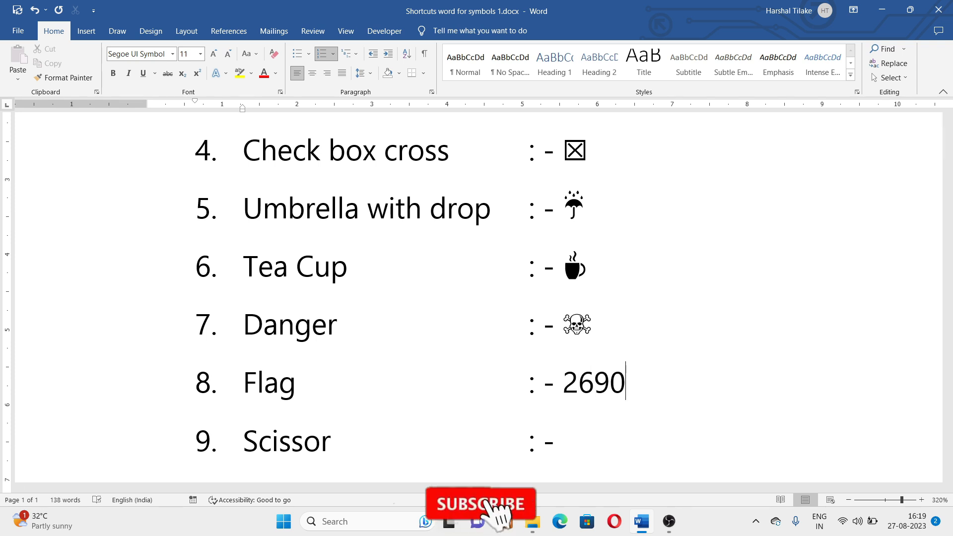
key(alt+x)
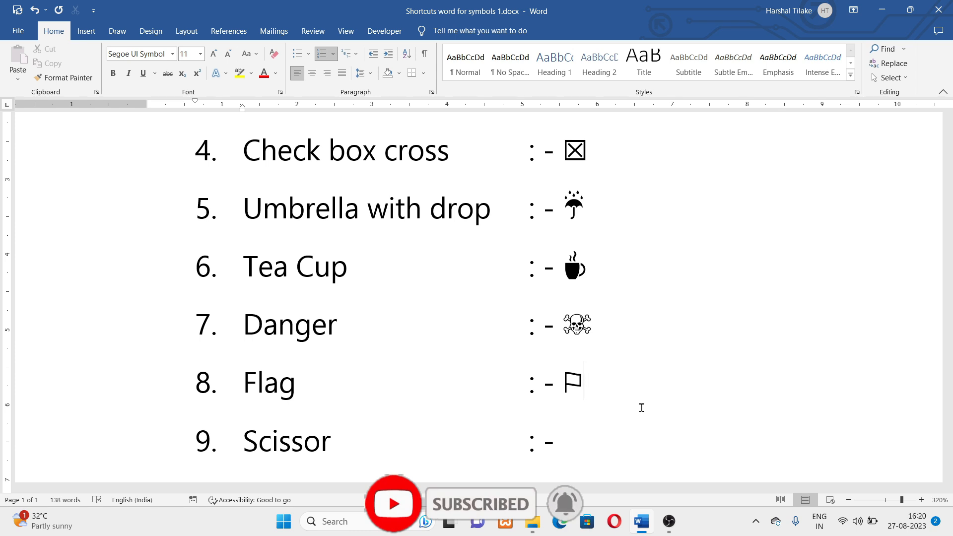
Convert code 2704 to a symbol on the Scissor line and code 2705 on the Right Sign line, item 10
click(595, 443)
text(2704)
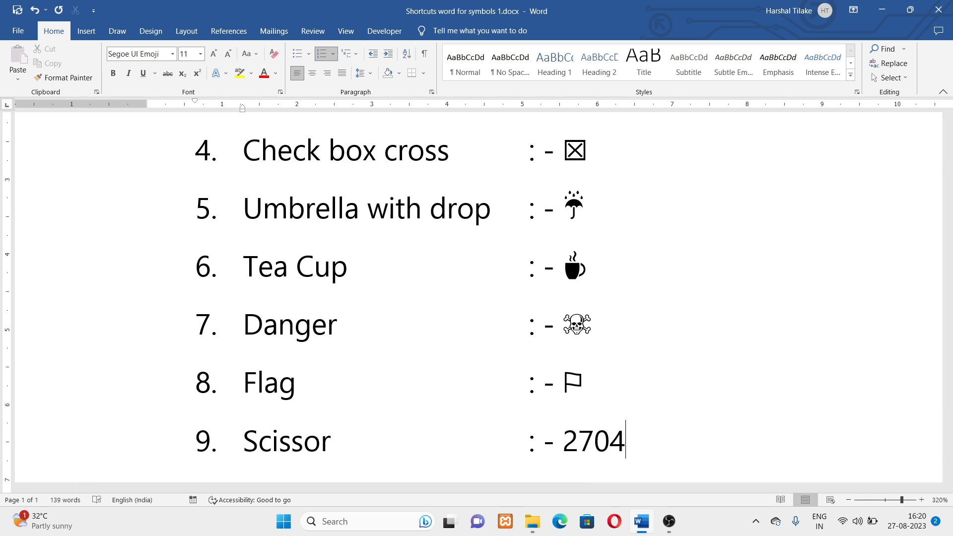
key(alt+x)
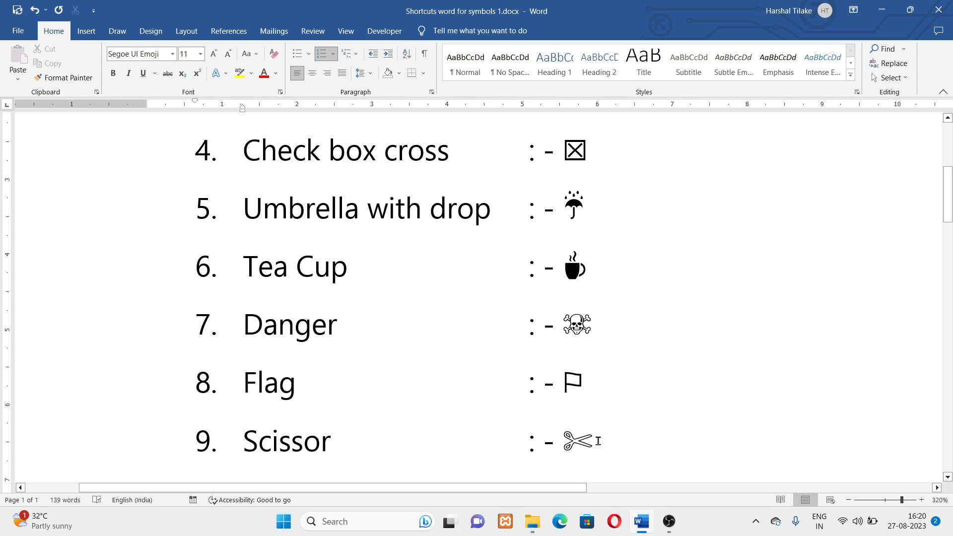
scroll(597, 440, down, 2)
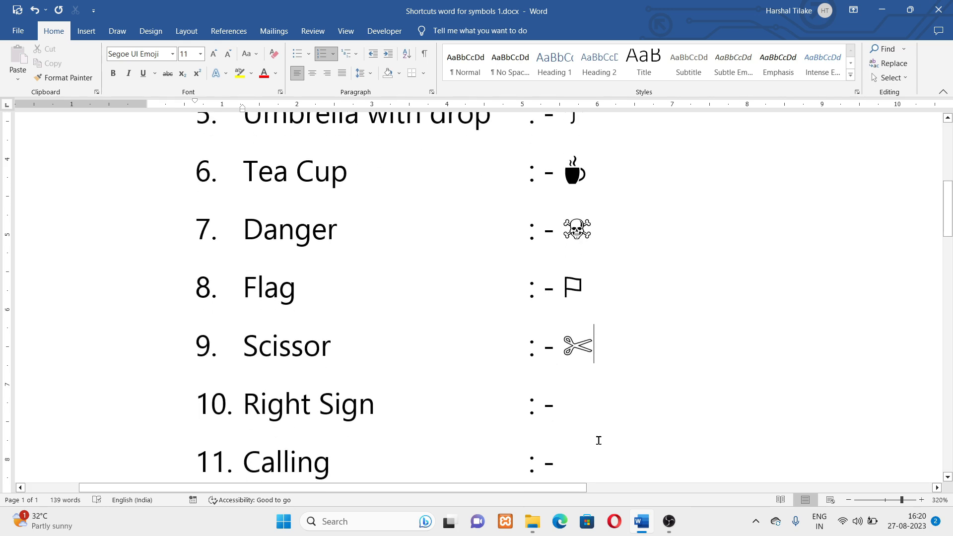
click(585, 402)
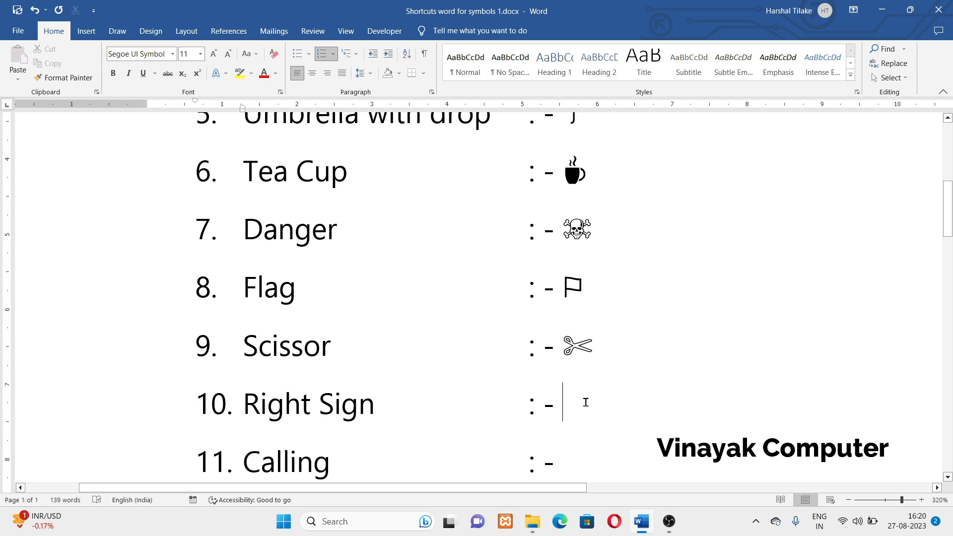
text(2705)
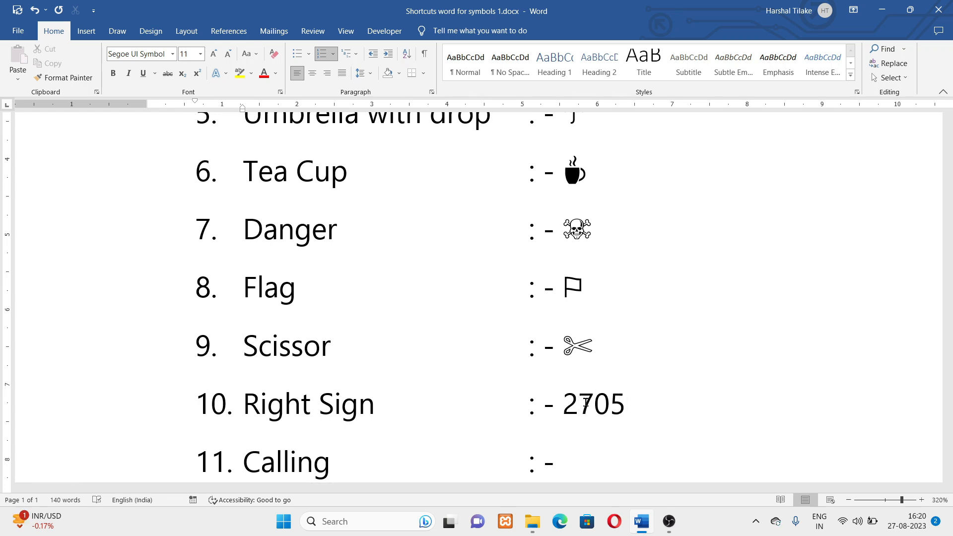
key(alt+x)
Insert the telephone symbol on the Calling line by converting the Unicode code 2706
scroll(585, 402, down, 3)
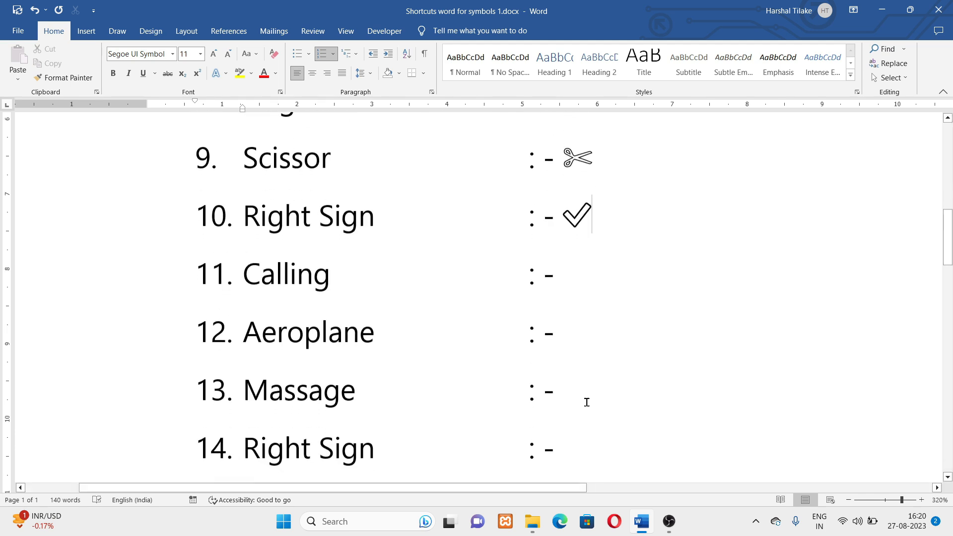
click(577, 279)
text(26)
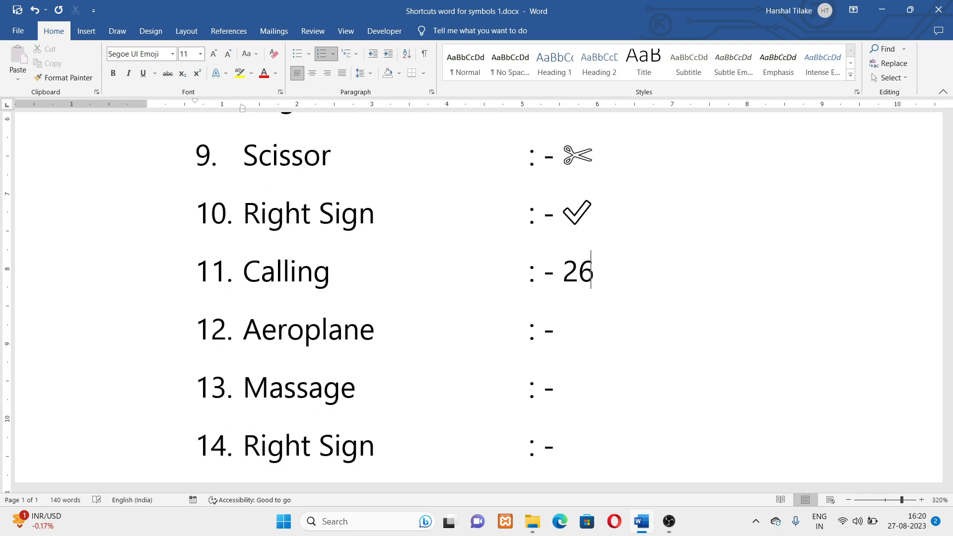
key(BackSpace)
key(BackSpace)
text(2706)
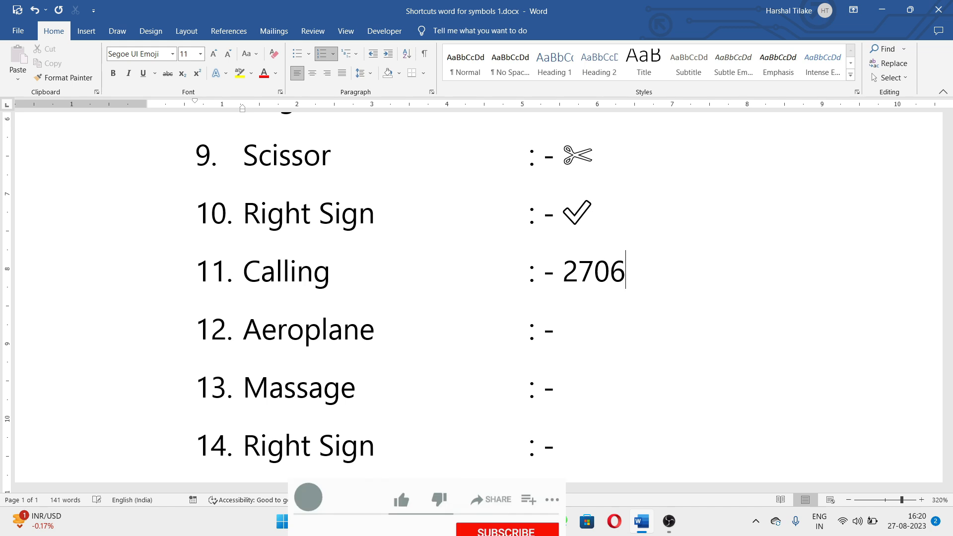
key(alt+x)
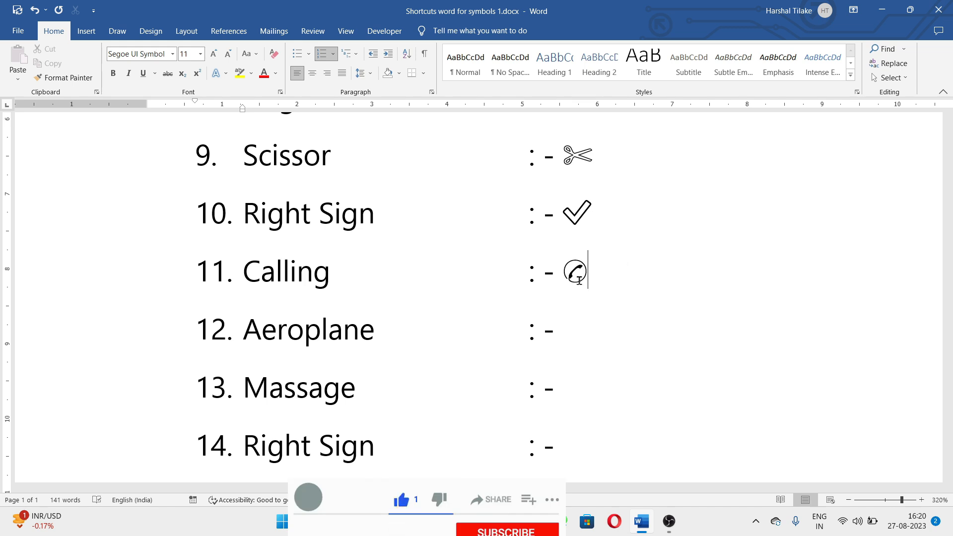
Insert the airplane symbol on the Aeroplane line by converting the Unicode code 2708
click(575, 328)
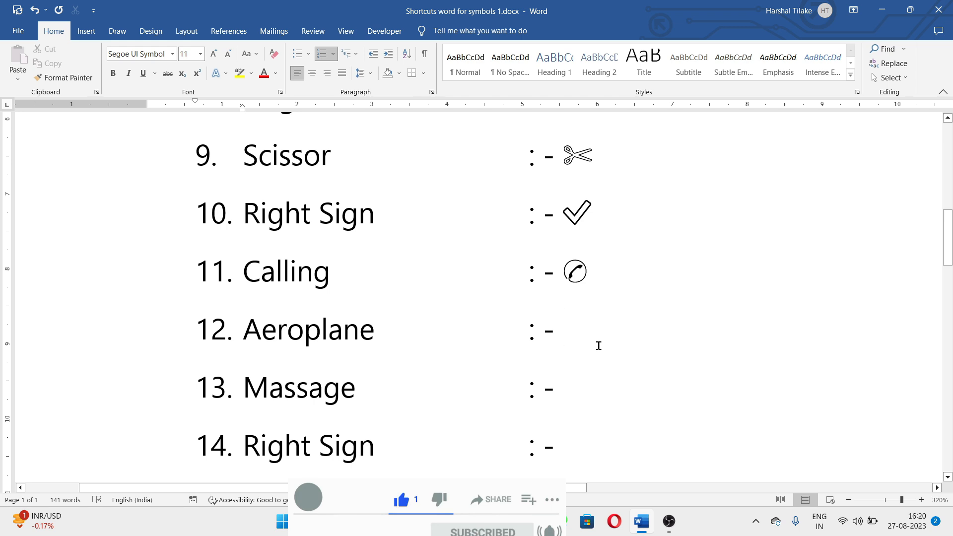
text(2)
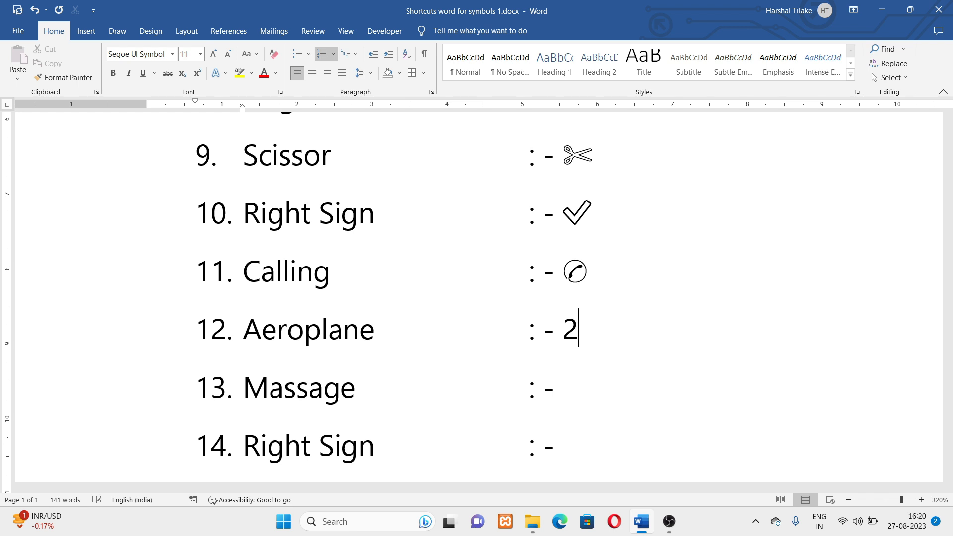
text(708)
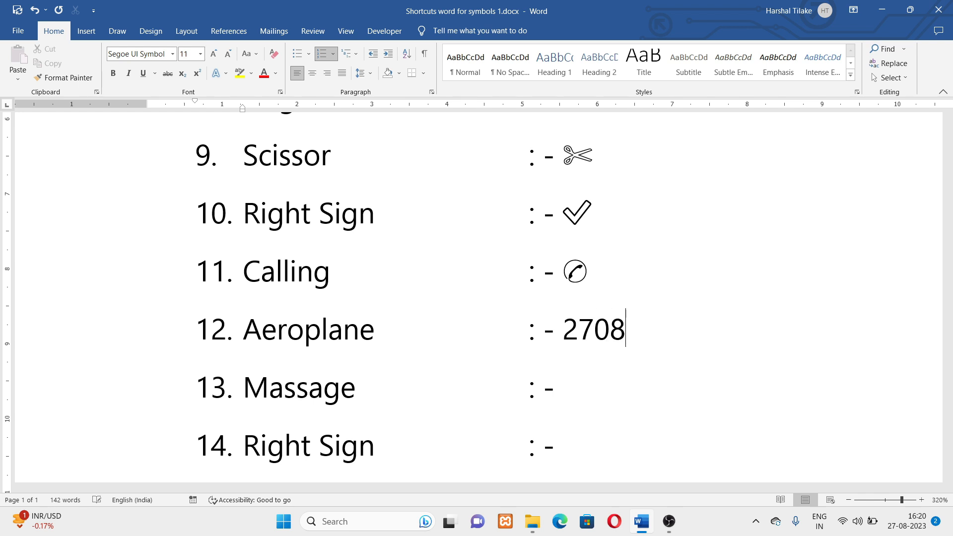
key(alt+x)
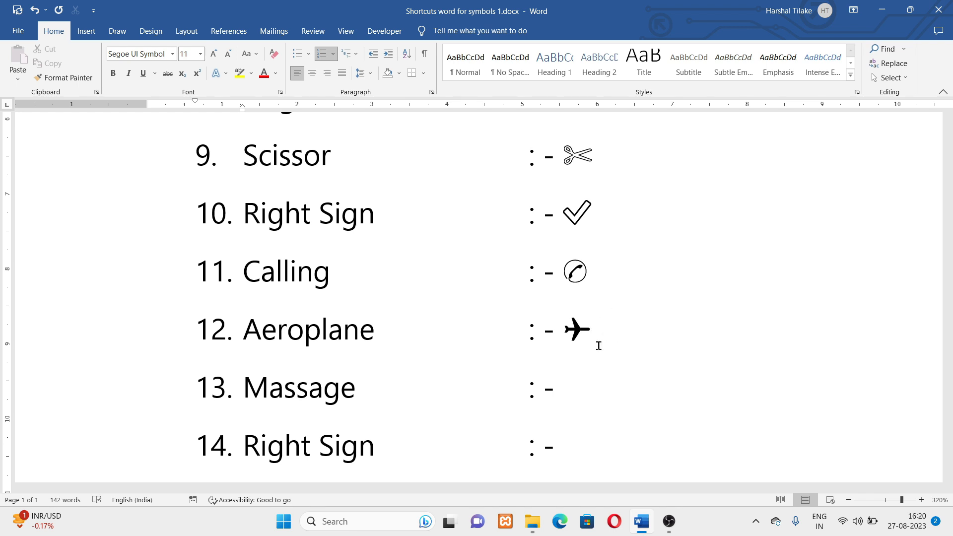
Convert Unicode code 2709 to an envelope on the Massage line and 2714 to a check mark on the Right Sign line, item 14
click(586, 389)
text(2709)
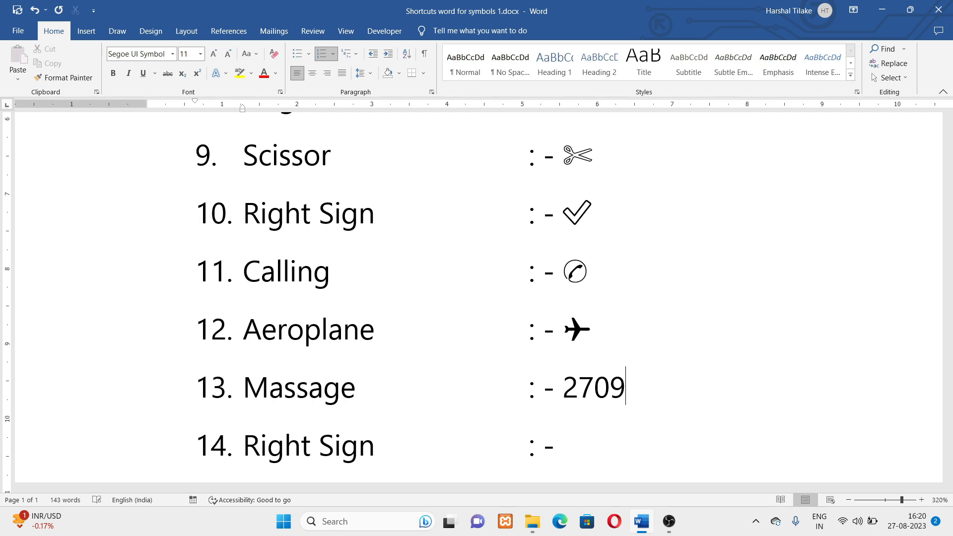
key(alt+x)
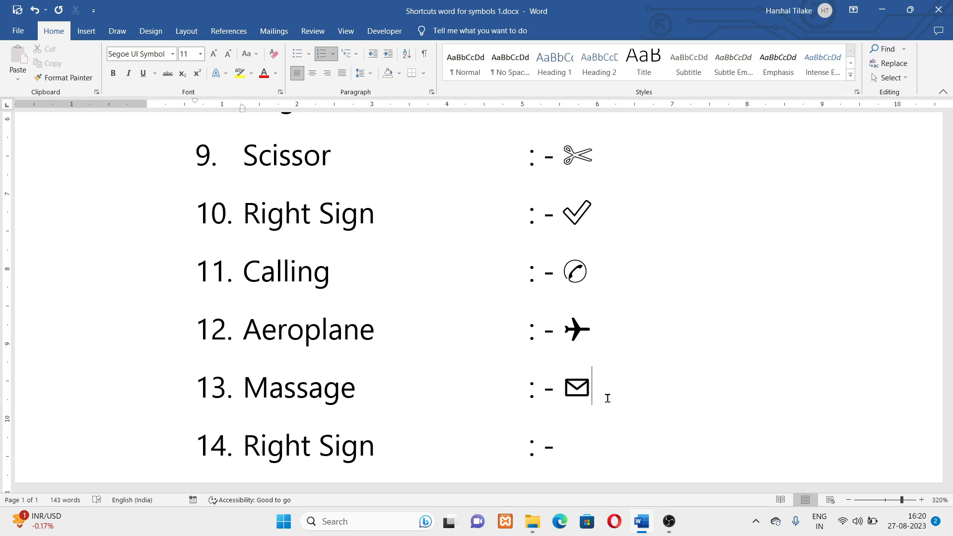
scroll(607, 398, down, 2)
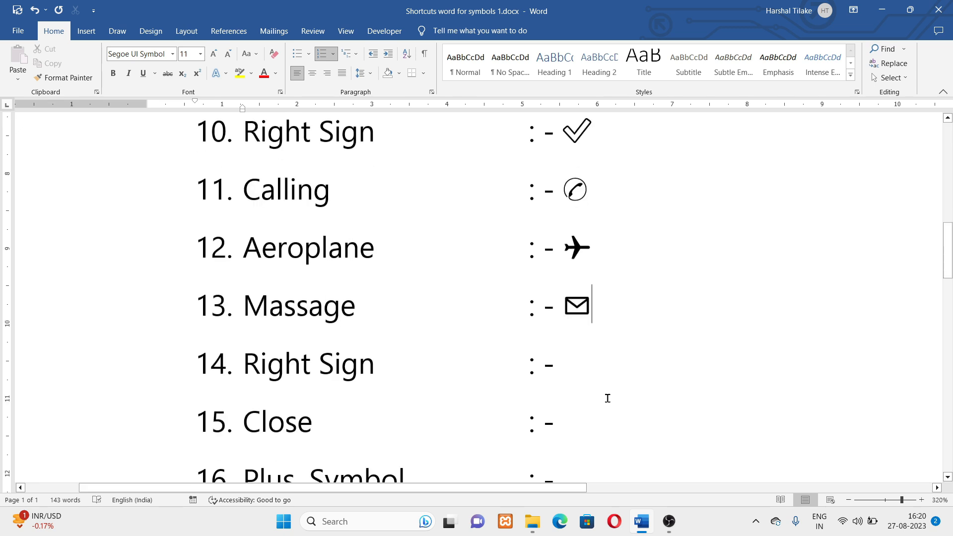
click(580, 354)
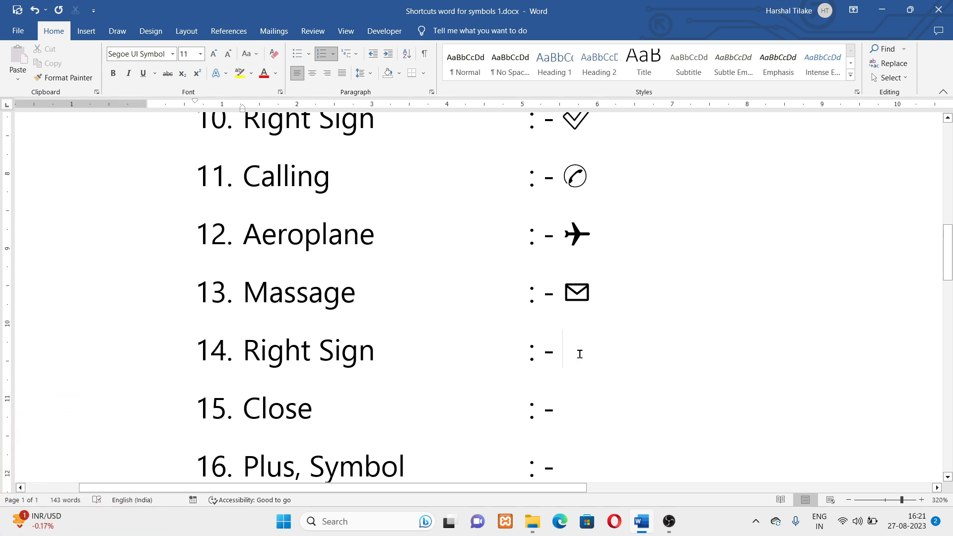
text(2714)
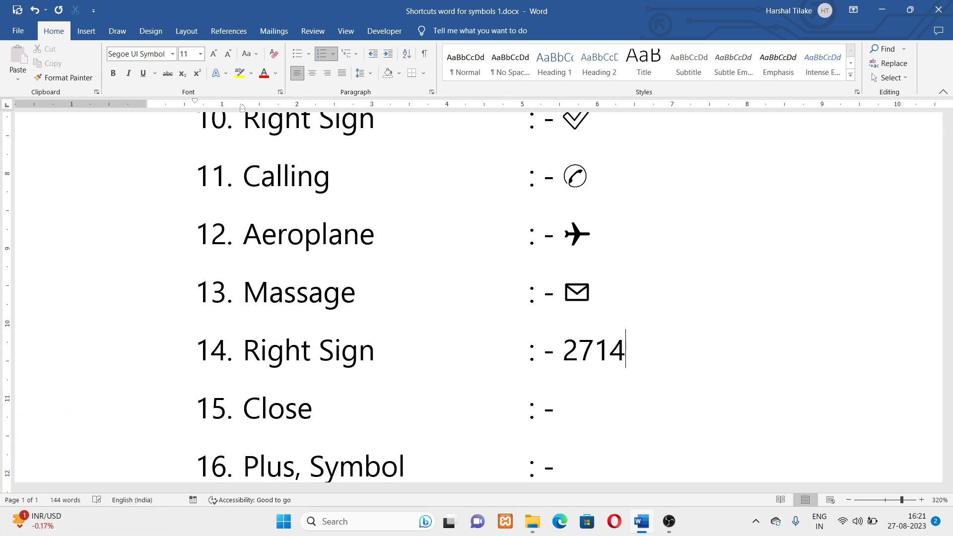
key(alt+x)
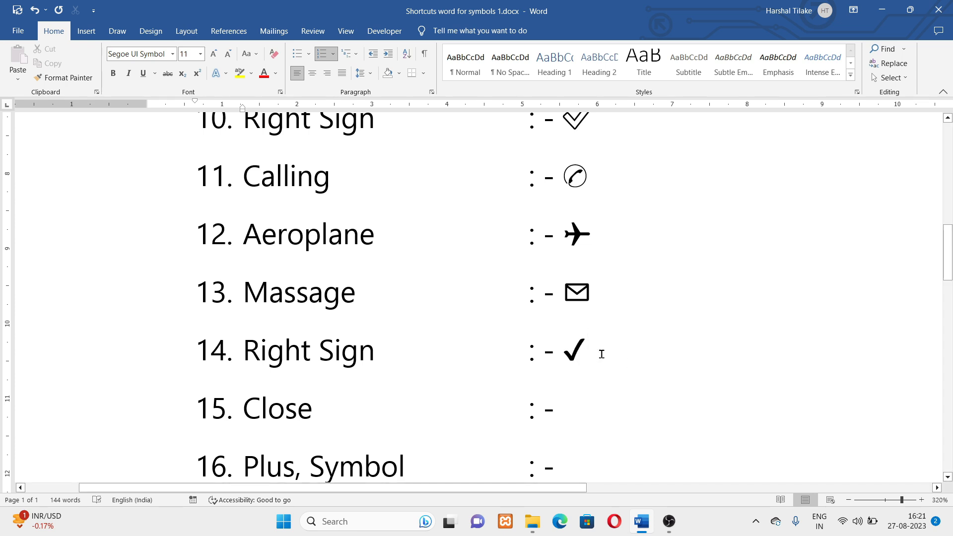
Convert code 2715 to a cross on the Close line and code 2719 to a plus on the Plus, Symbol line
click(582, 409)
text(2715)
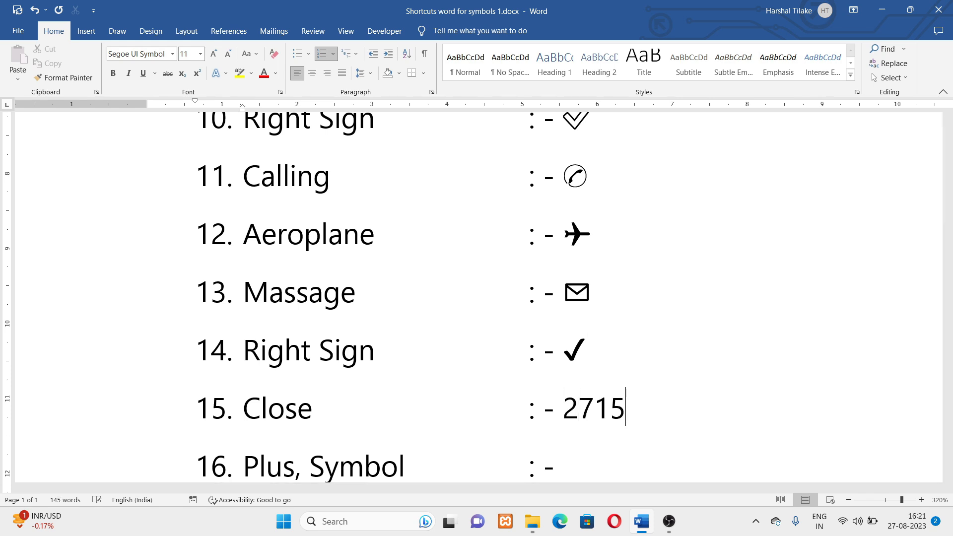
key(alt+x)
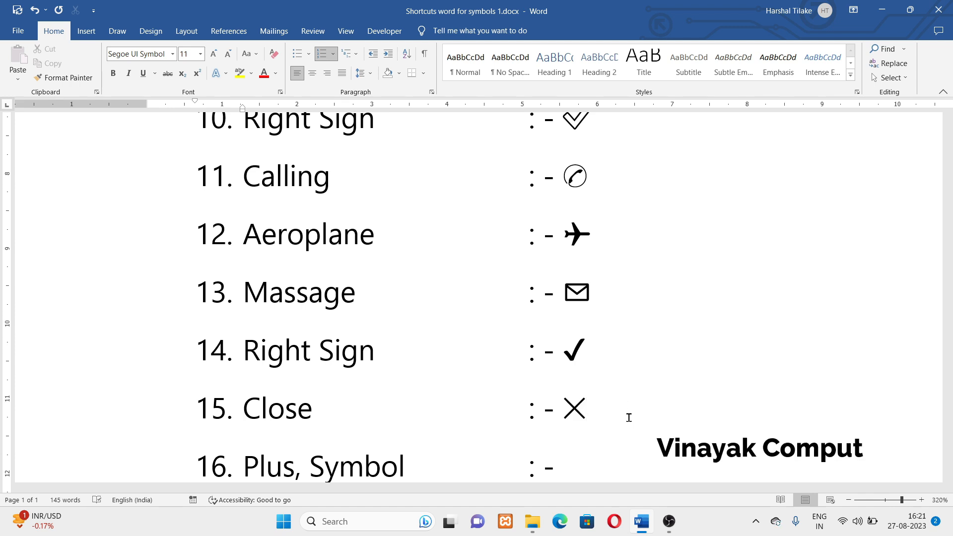
scroll(628, 417, down, 2)
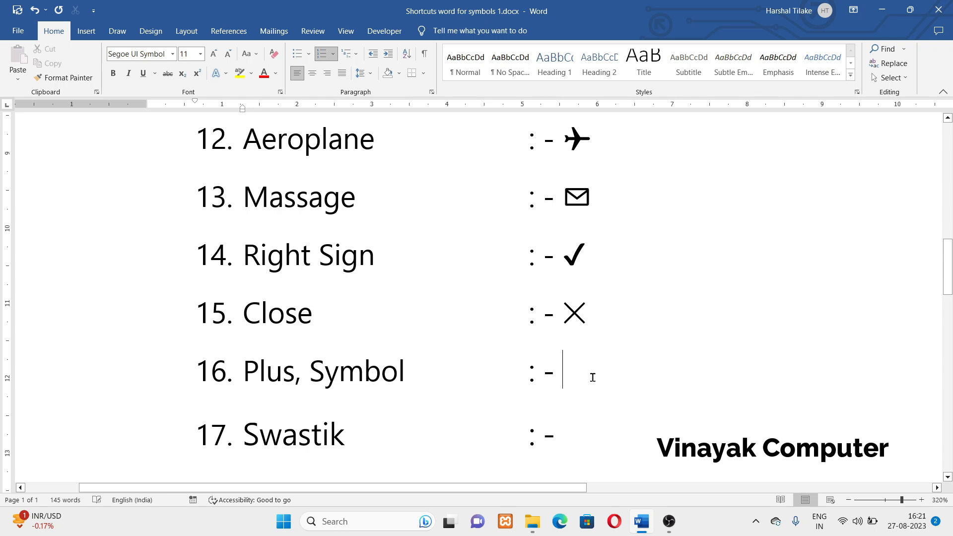
text(2719)
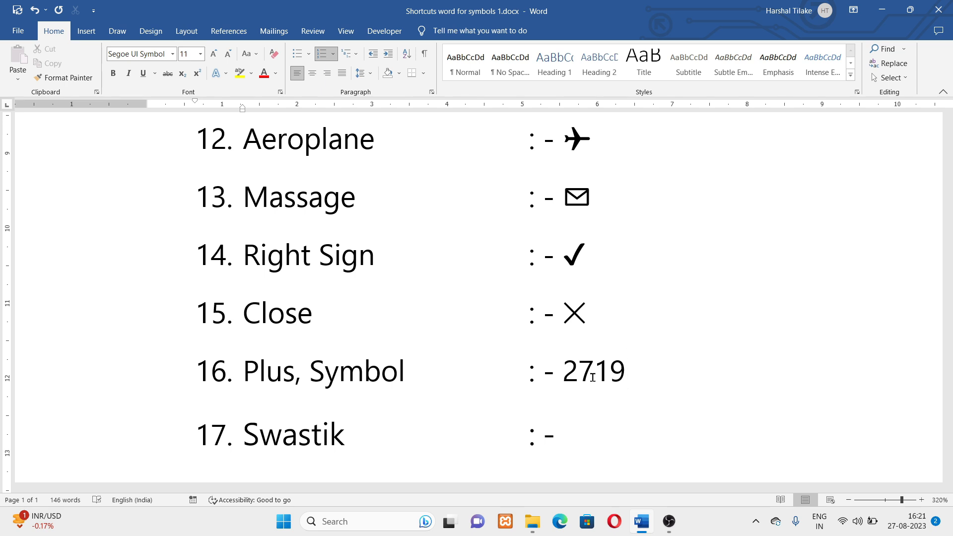
key(alt+x)
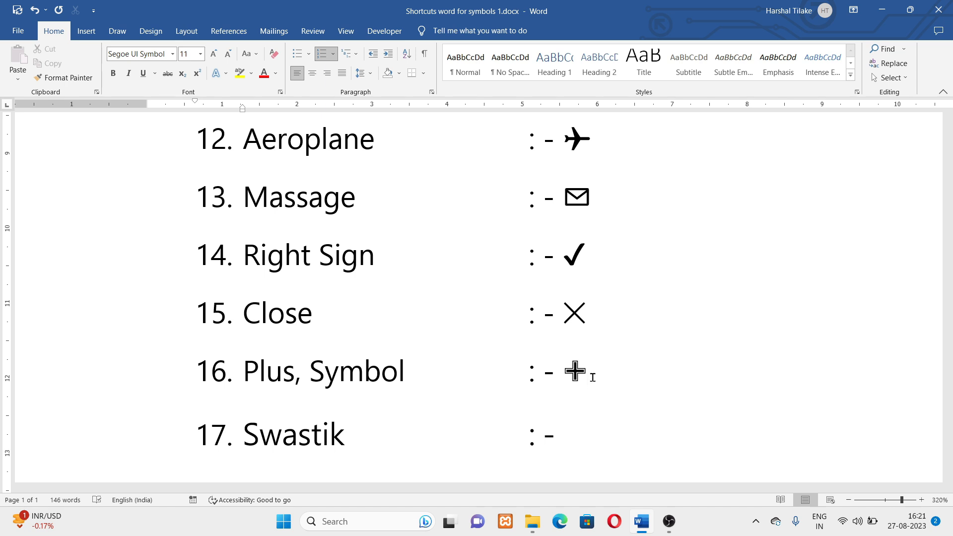
Insert the swastik symbol on the Swastik line by converting the Unicode code 5350
scroll(592, 377, down, 2)
click(593, 341)
text(535)
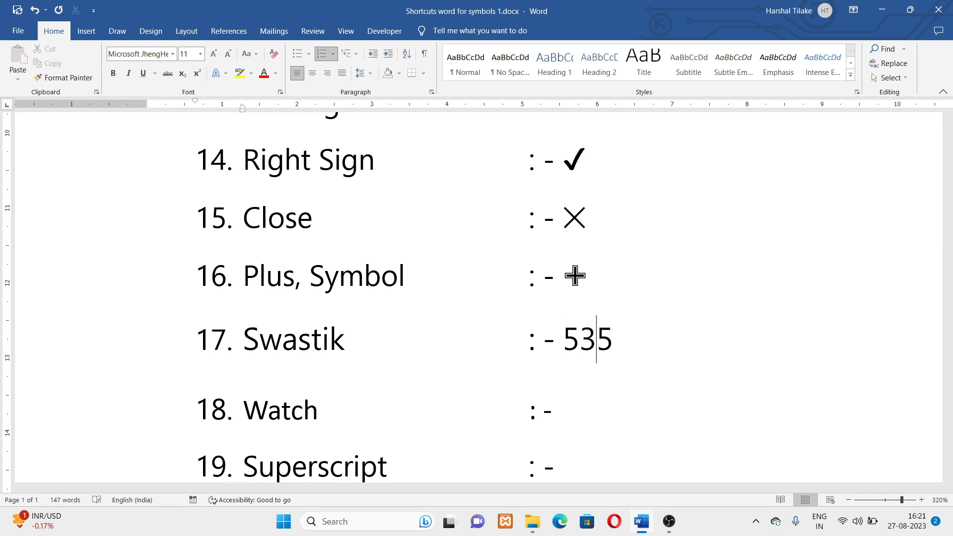
text(0)
key(alt+x)
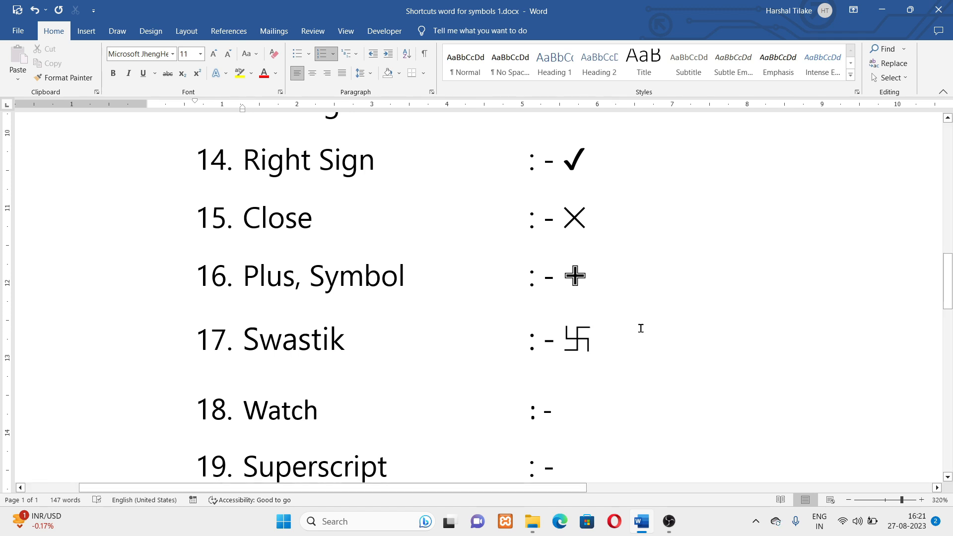
Insert the watch symbol on the Watch line by converting the Unicode code 231a
scroll(640, 328, down, 1)
click(574, 318)
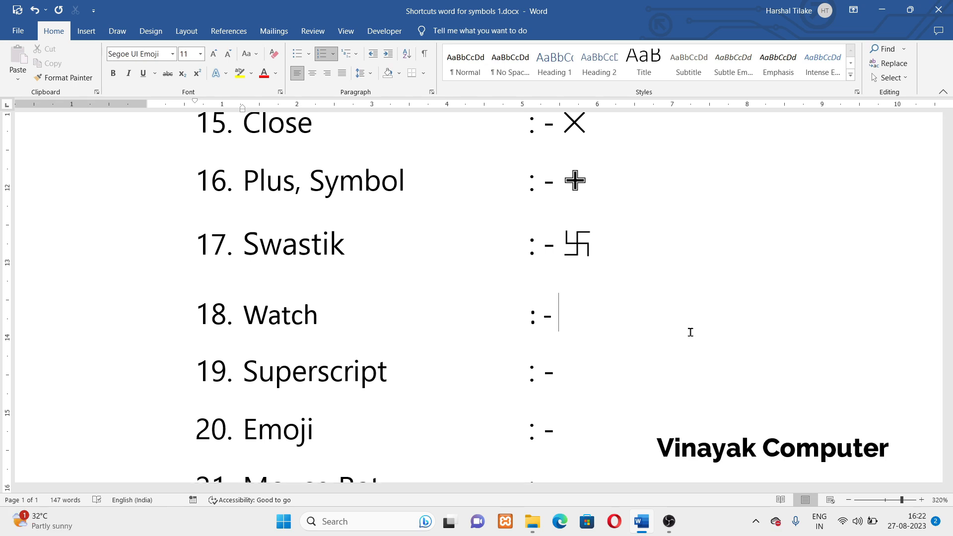
text(23)
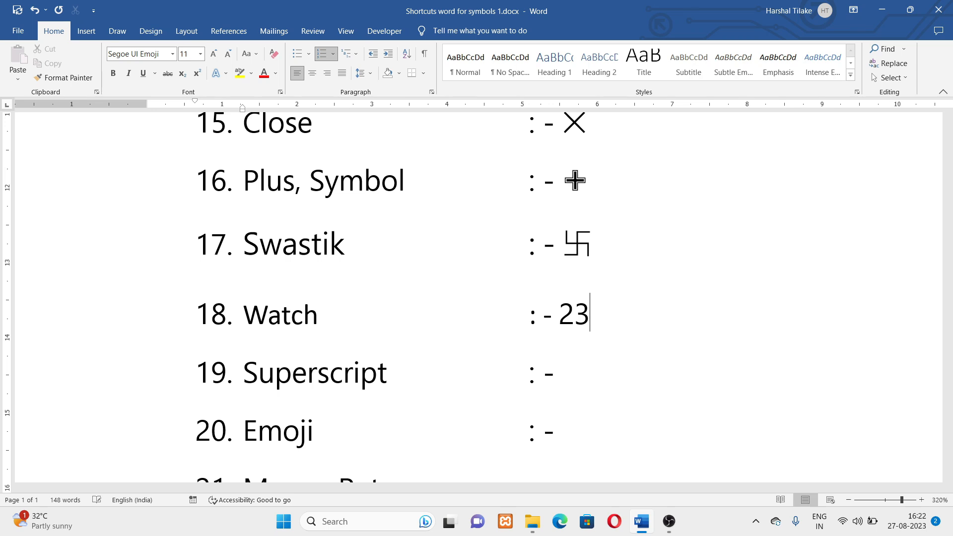
text(1a)
key(alt+x)
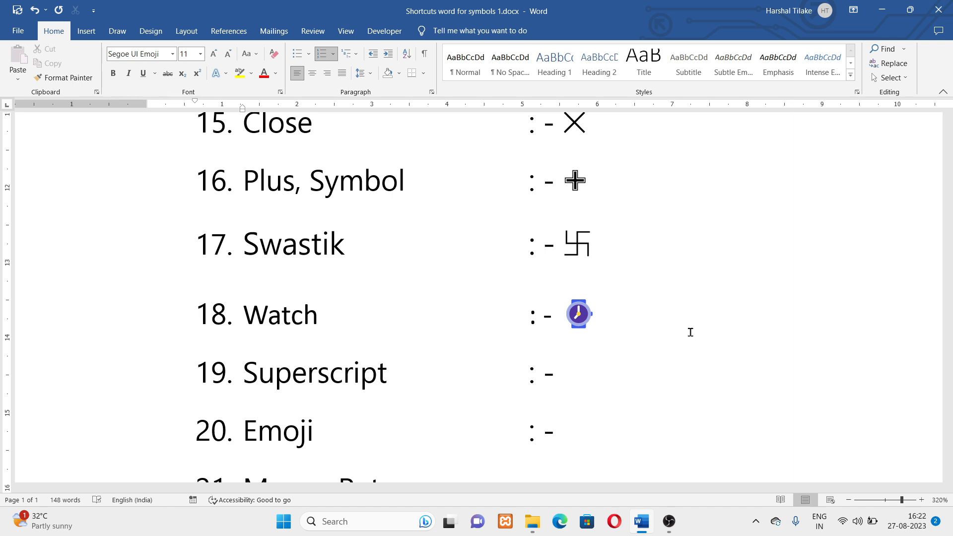
Enter X2 on the Superscript line and format the 2 as superscript
click(607, 388)
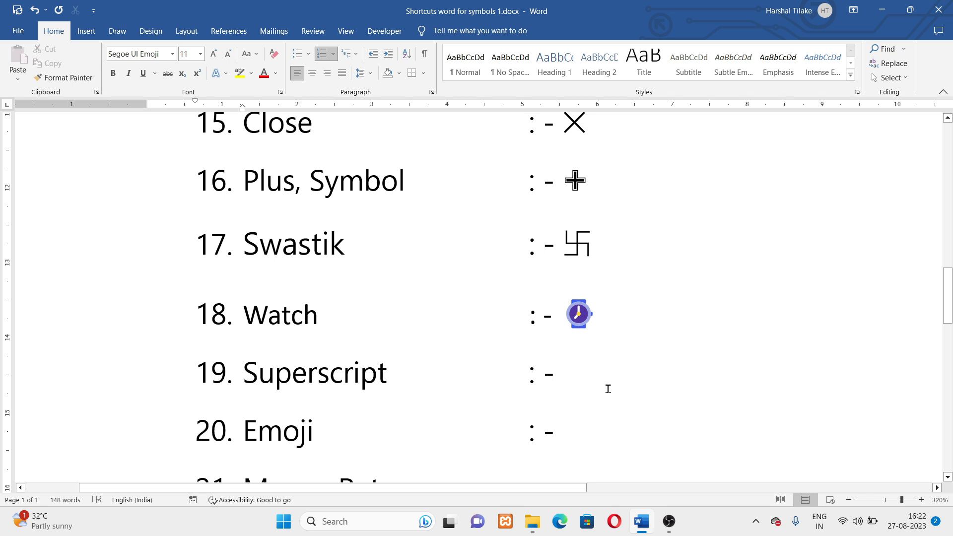
text(X)
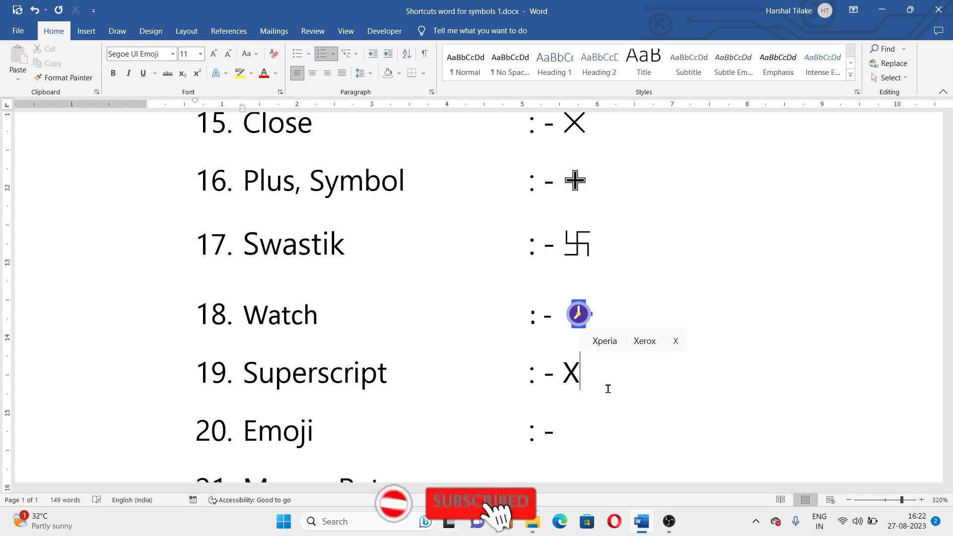
text(2)
key(shift+Left)
key(ctrl+shift+equal)
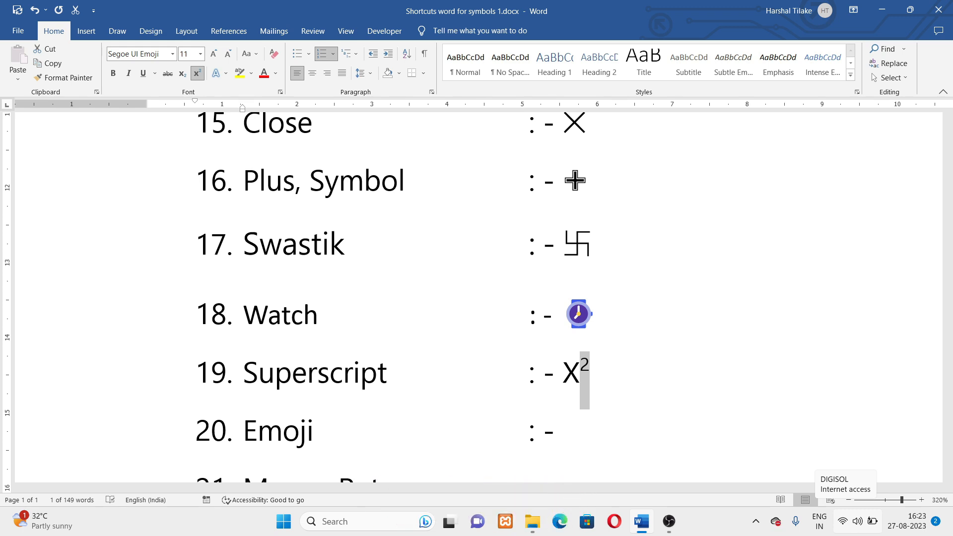
Insert the kiss emoji on the Emoji line by converting the Unicode code 1F48F
click(585, 439)
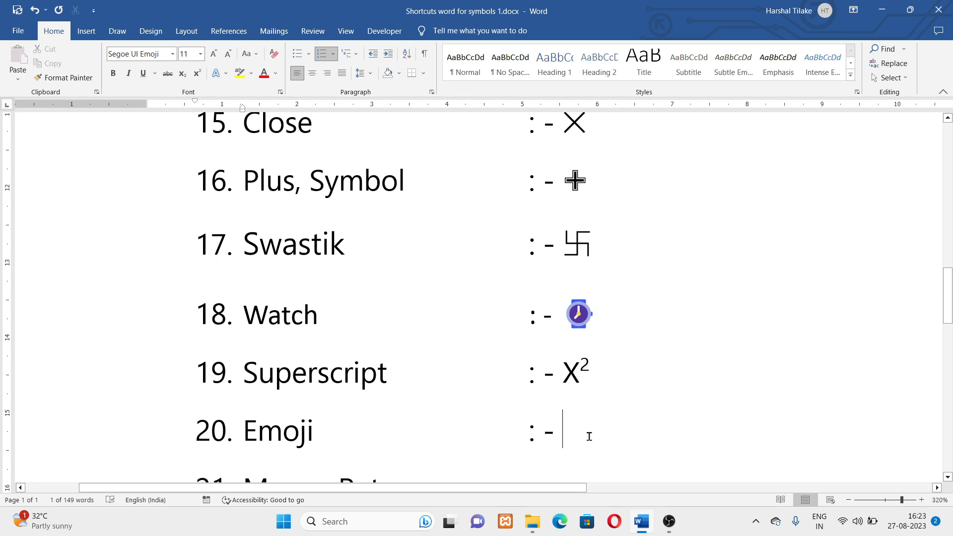
text(1)
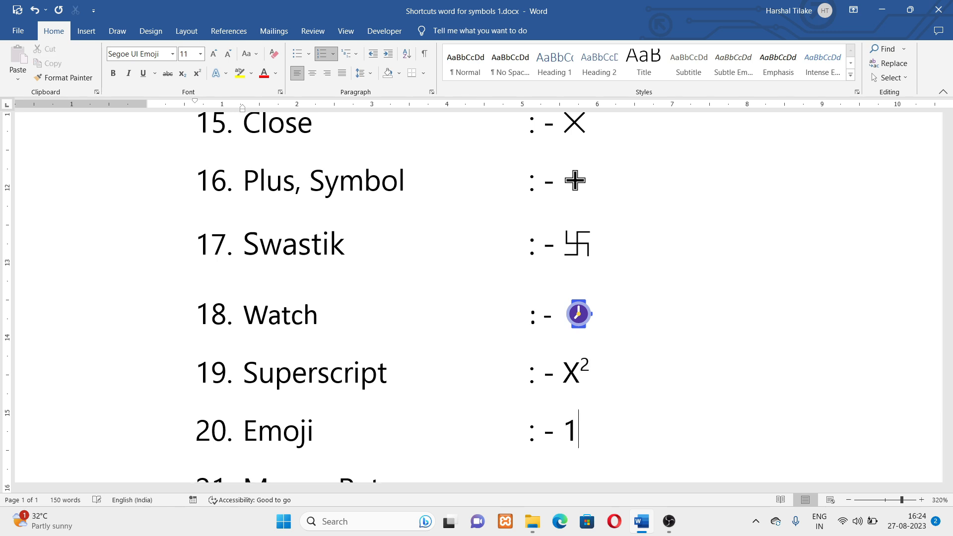
text(F48)
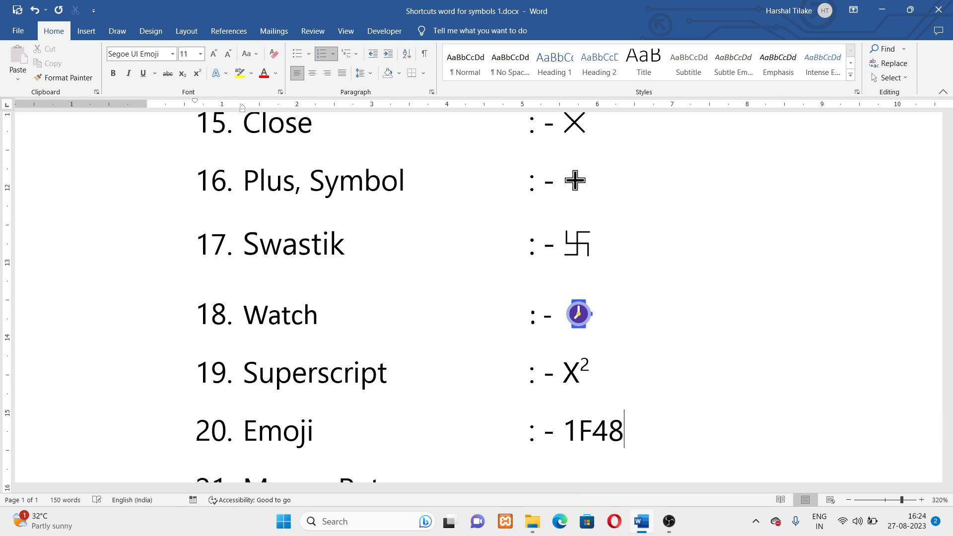
text(F)
key(alt+x)
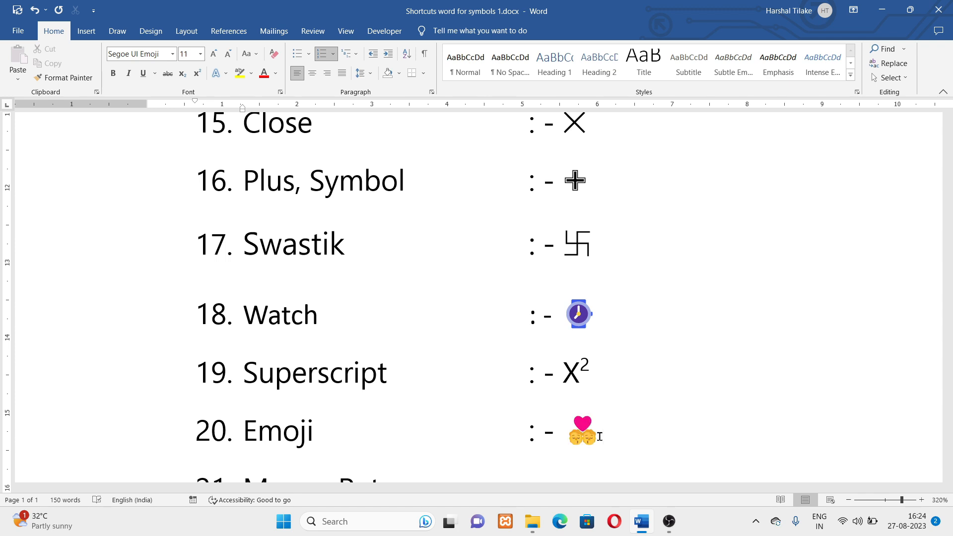
Insert the mouse symbol on the Mouse Rat line by converting the Unicode code 1f401
scroll(602, 404, down, 5)
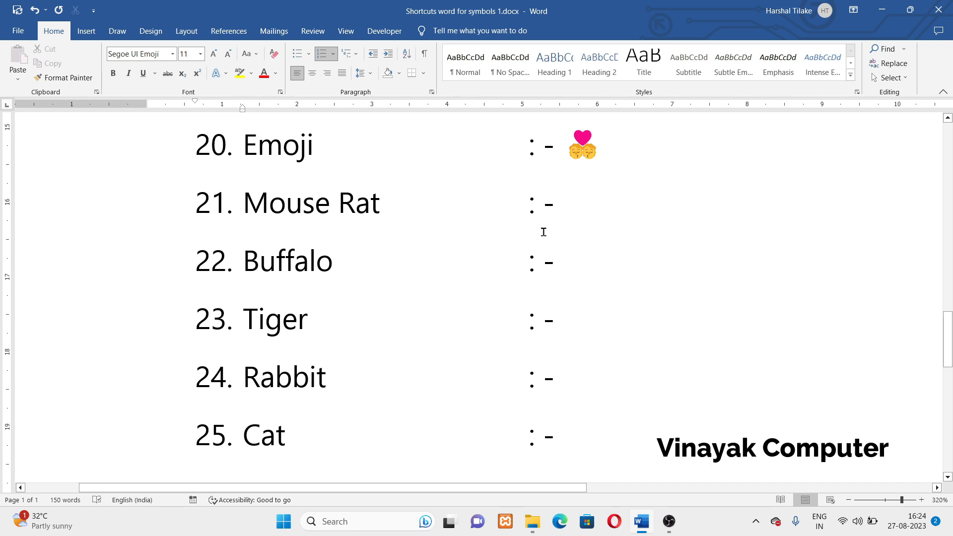
click(586, 210)
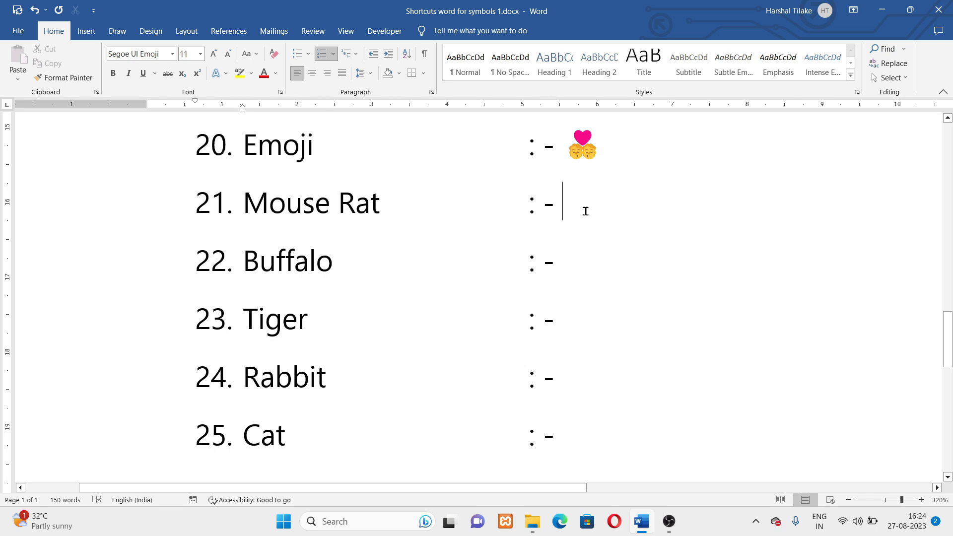
text(1)
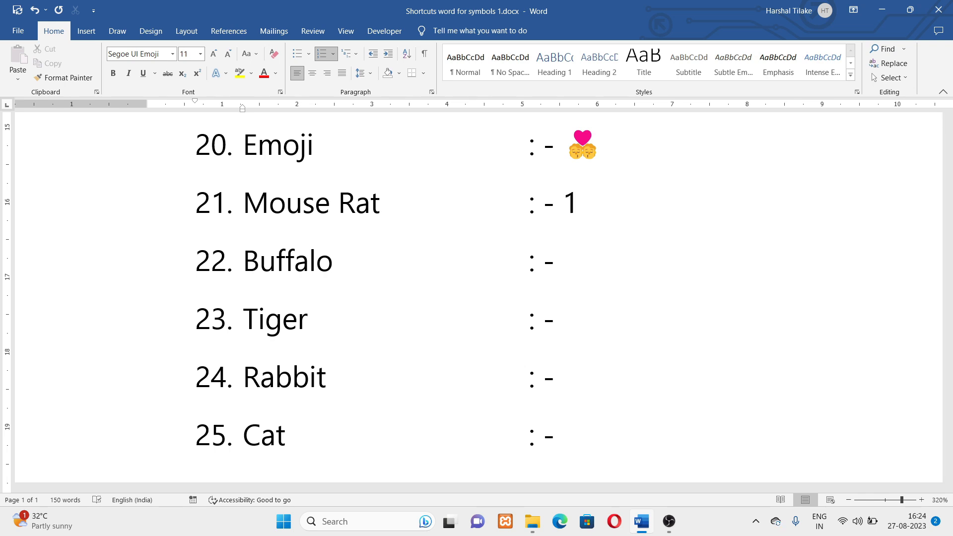
text(f401)
key(alt+x)
Convert code 1f403 to a symbol on the Buffalo line and code 1f405 on the Tiger line
click(573, 261)
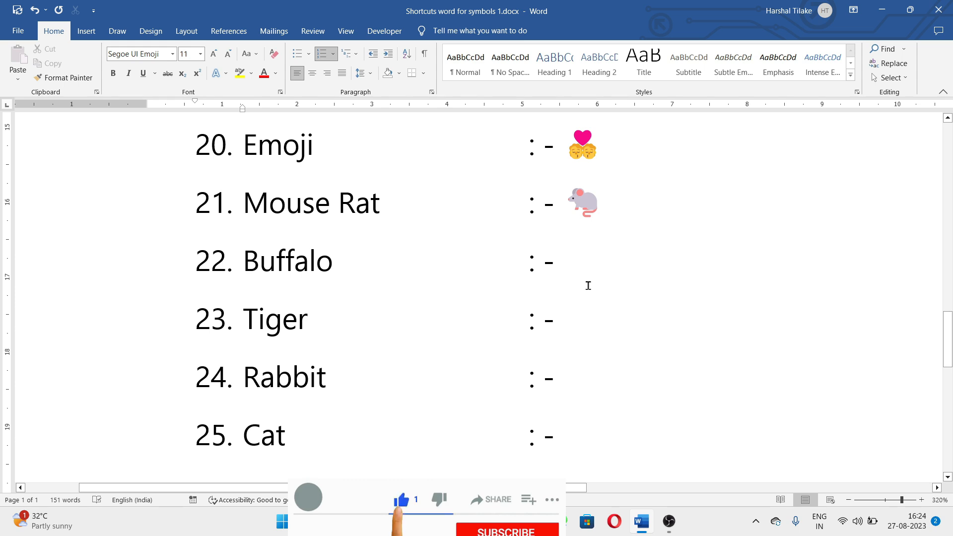
text(1f403)
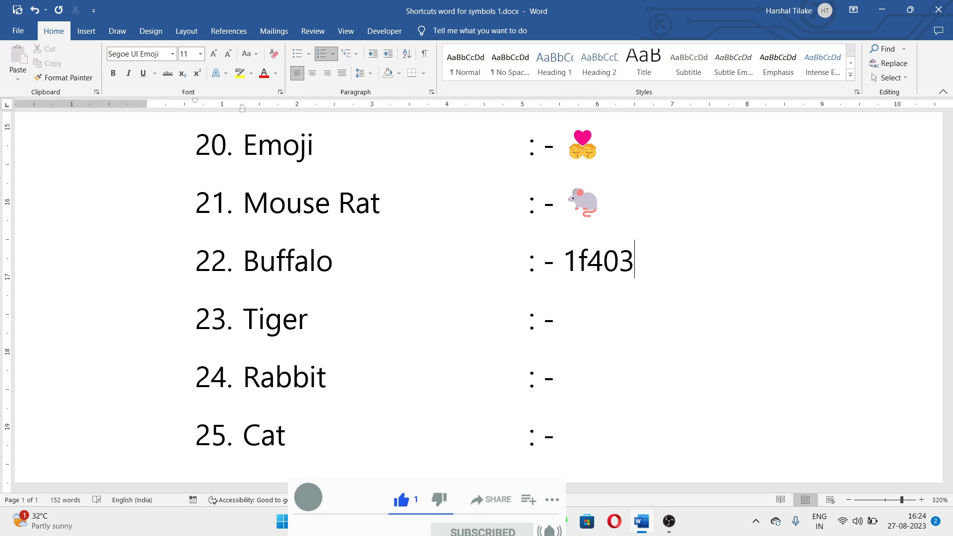
key(alt+x)
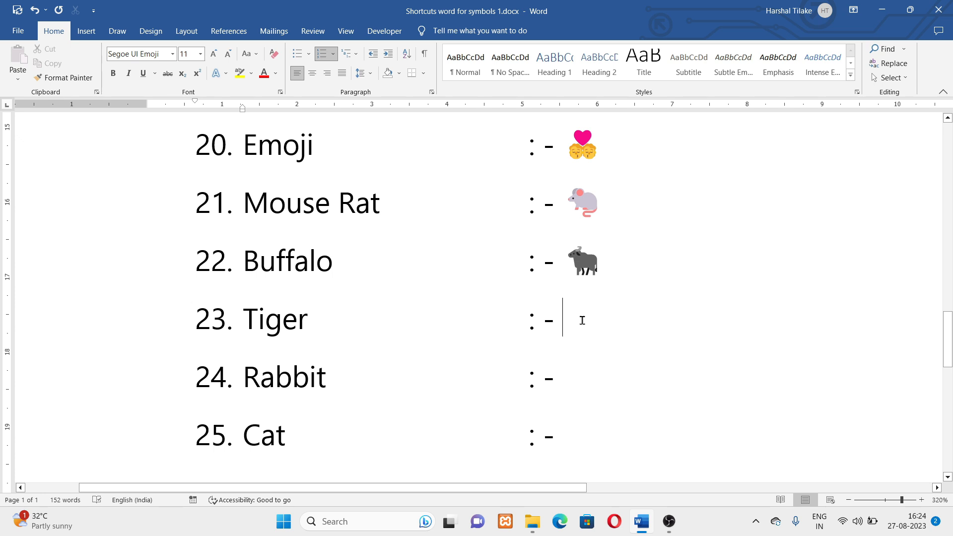
text(1f)
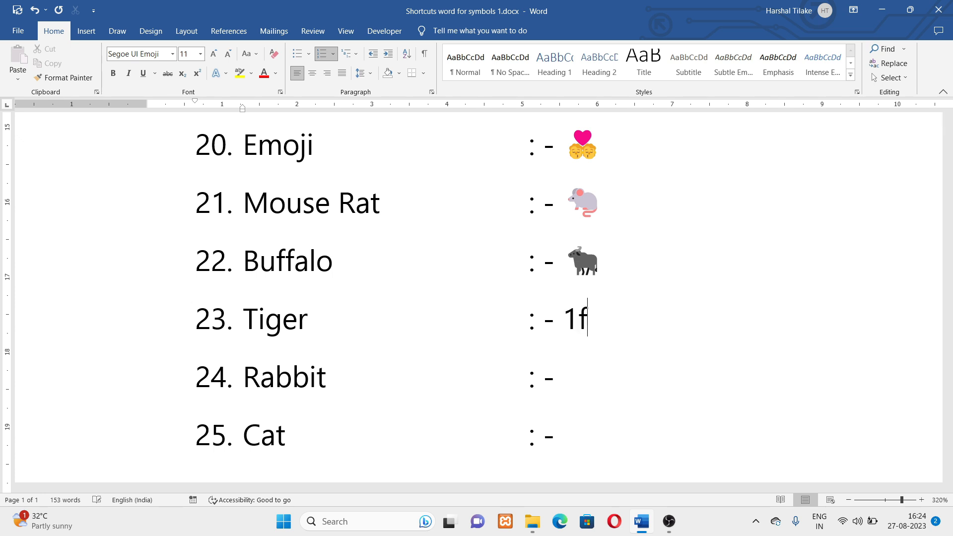
text(405)
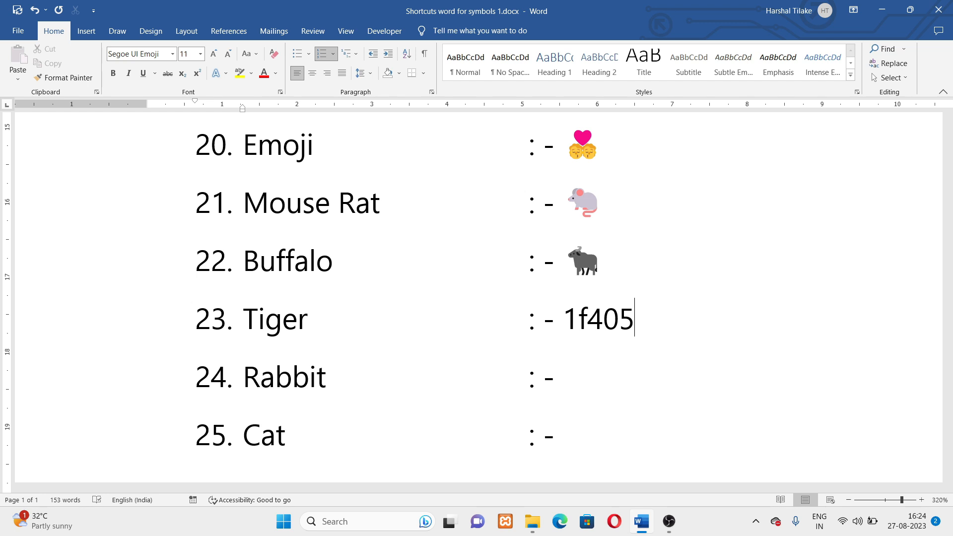
key(alt+x)
Convert the Unicode code 1f407 to a symbol on the Rabbit line and code 1f408 on the Cat line
scroll(608, 298, down, 3)
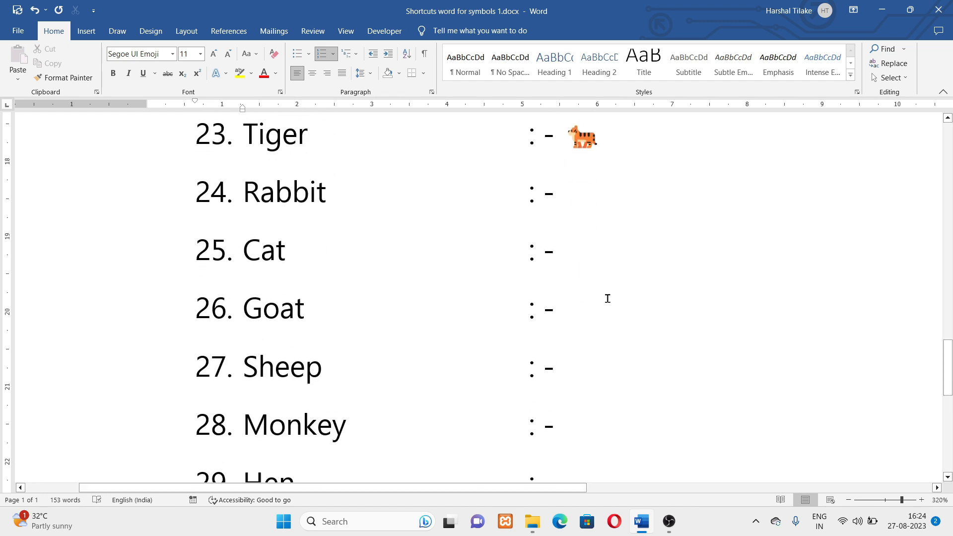
click(580, 182)
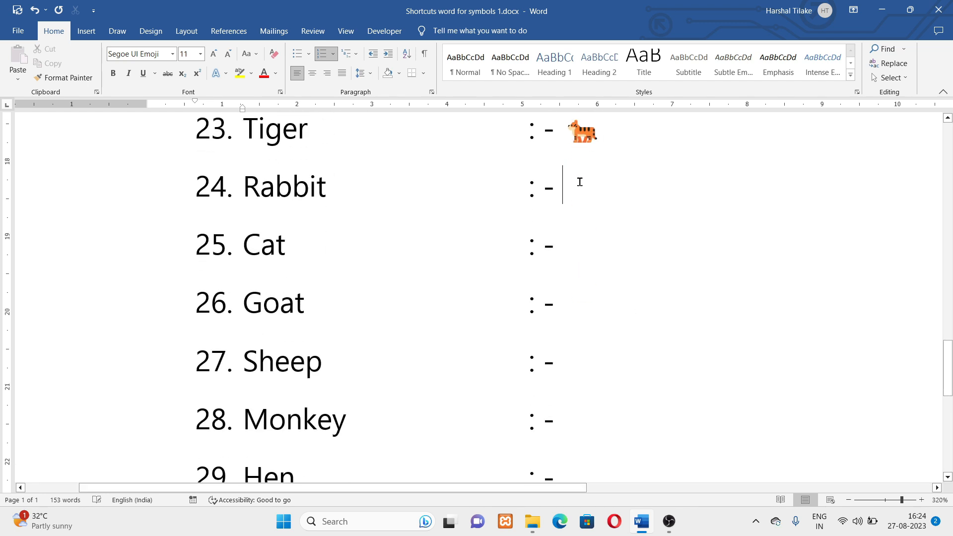
text(1)
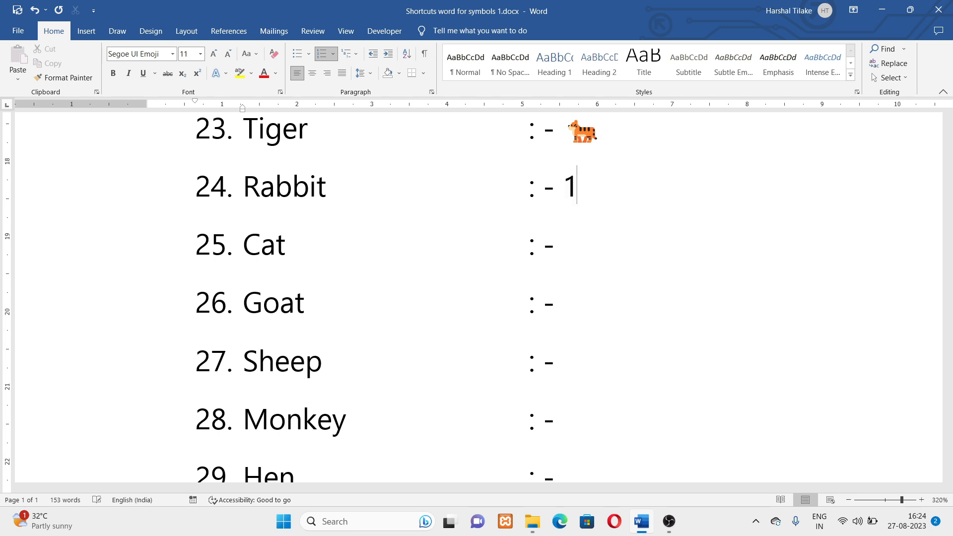
text(f407)
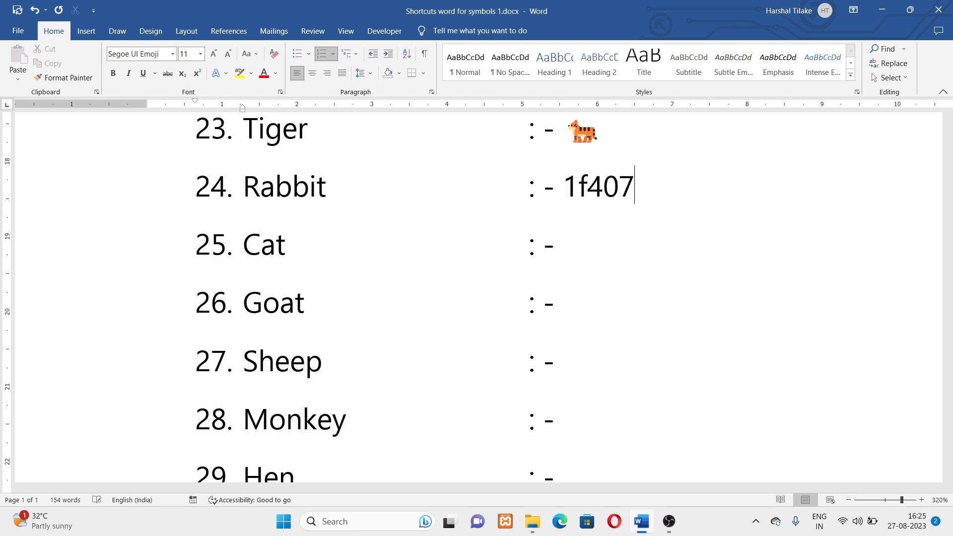
key(alt+x)
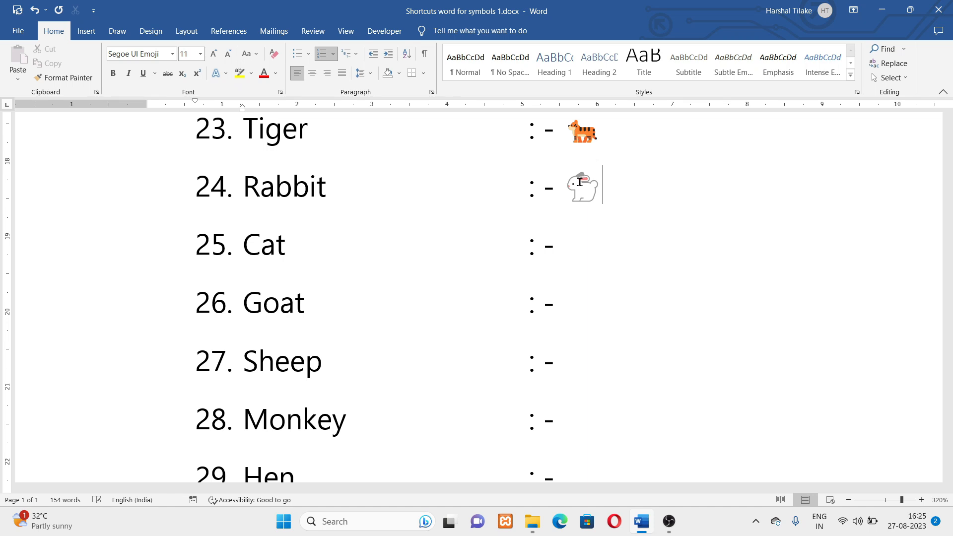
click(577, 250)
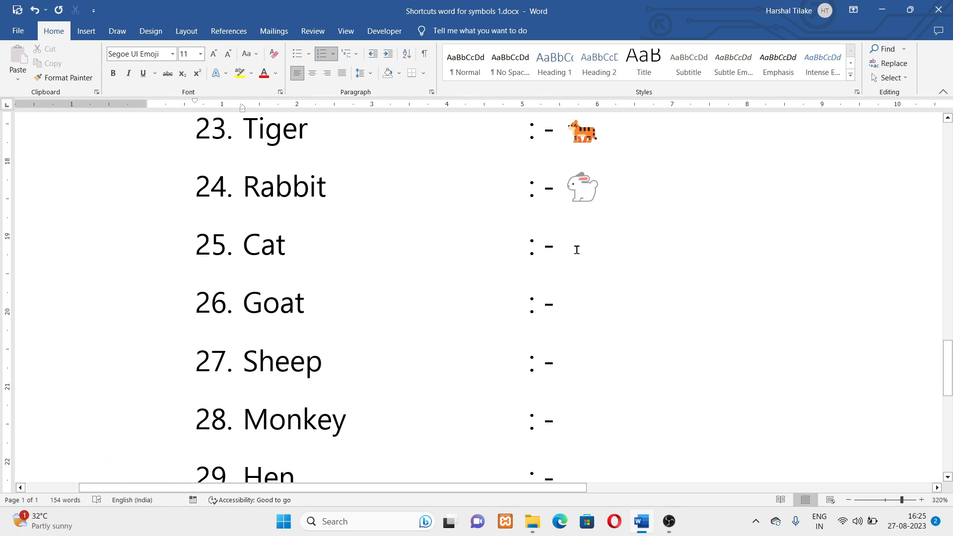
text(1f408)
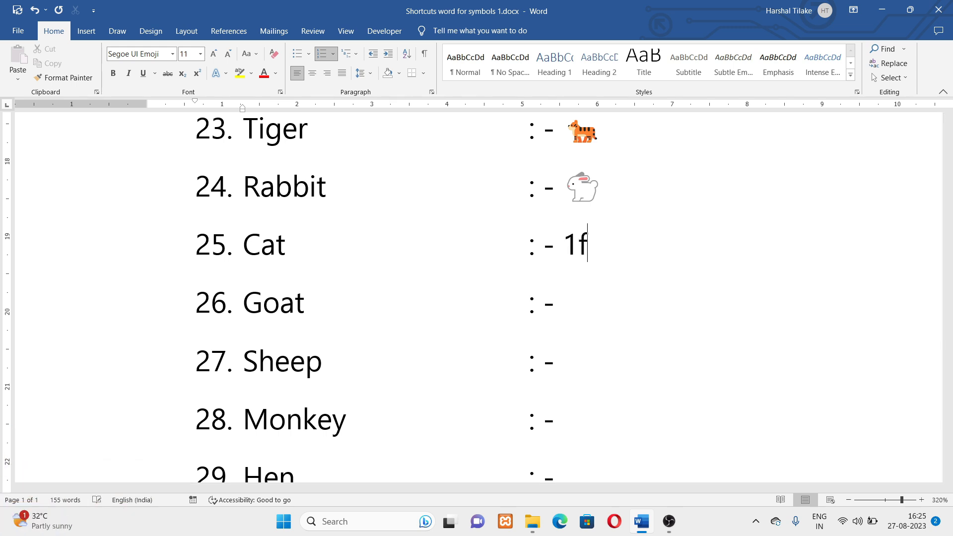
key(alt+x)
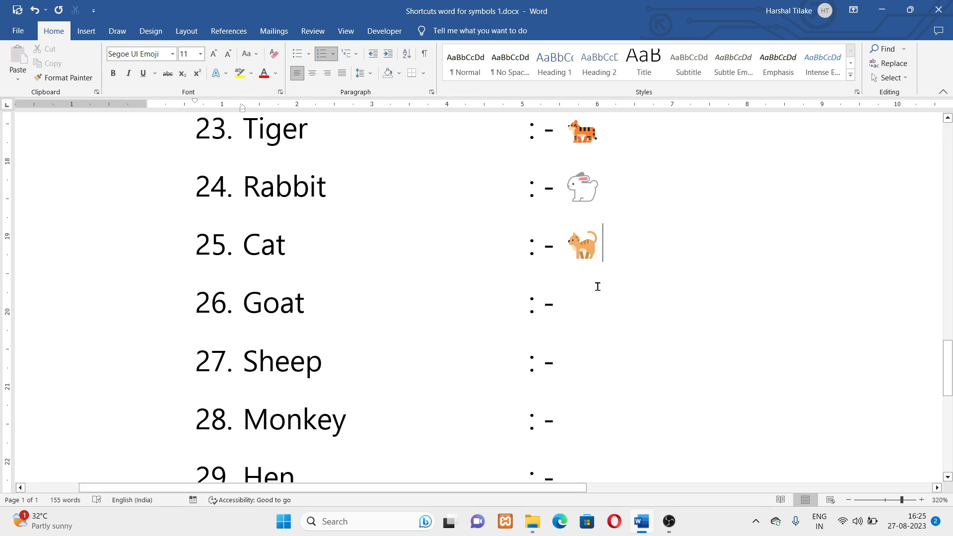
Convert the Unicode code 1f410 to a symbol on the Goat line and code 1f411 on the Sheep line
click(575, 306)
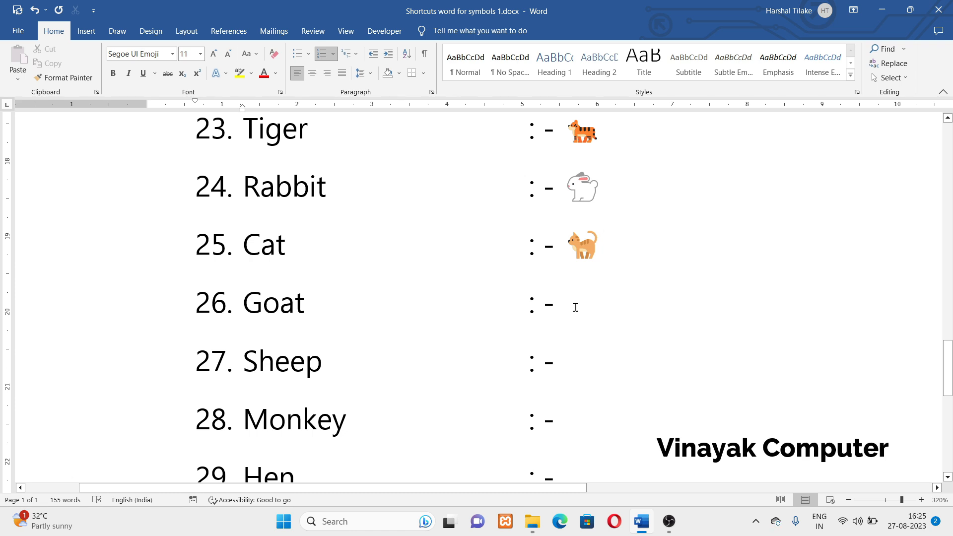
text(1f41)
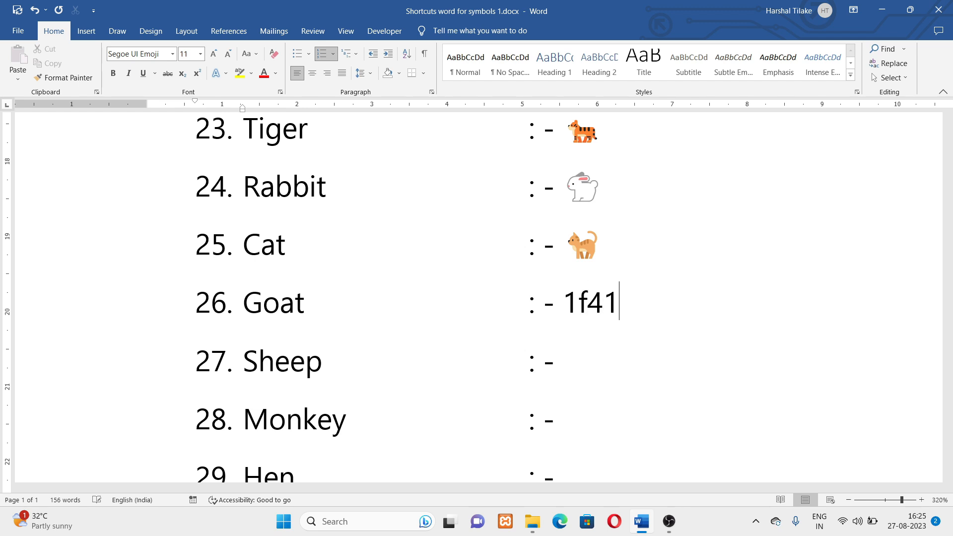
text(0)
key(alt+x)
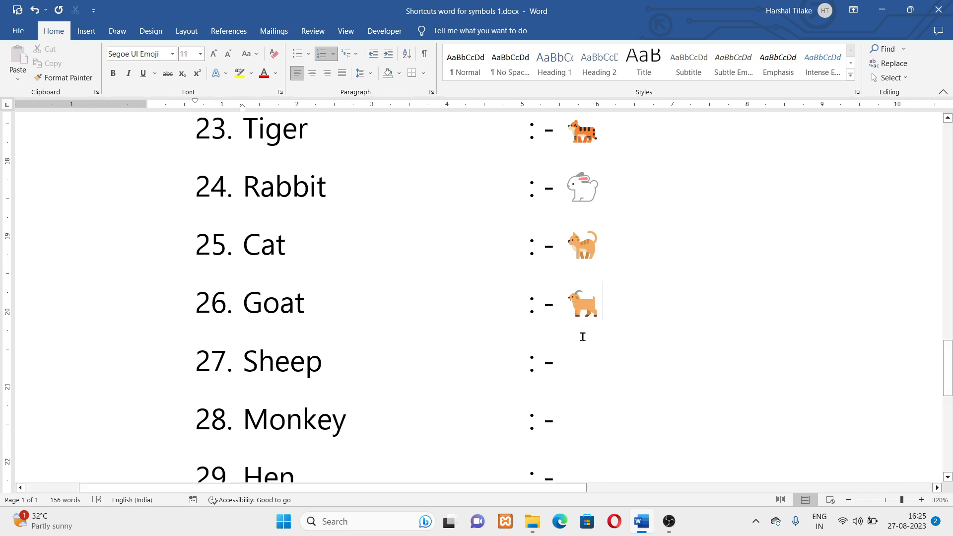
click(584, 358)
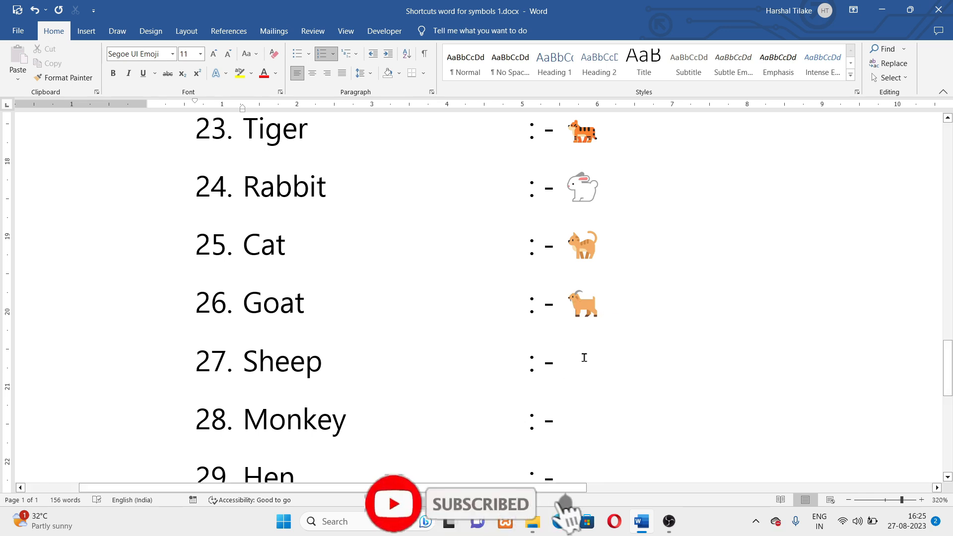
text(1f)
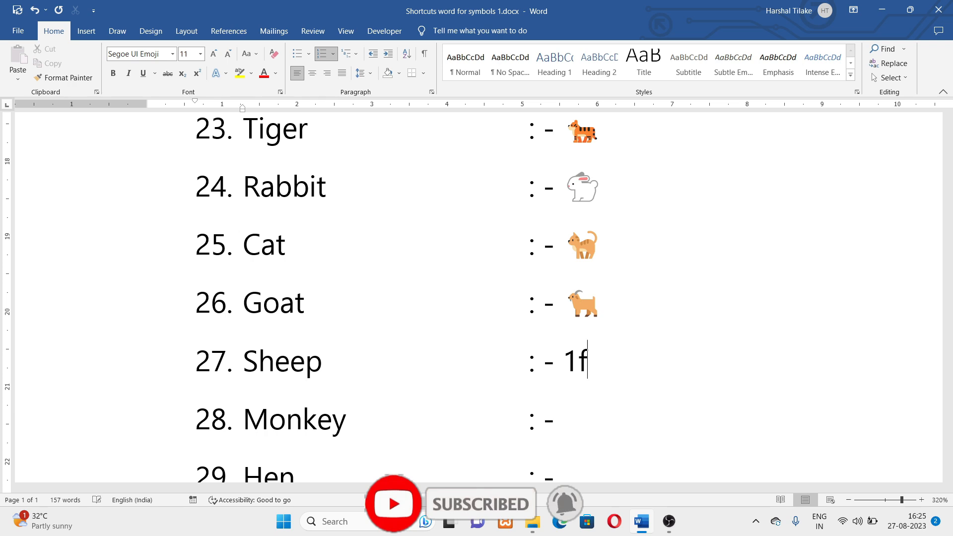
text(411)
key(alt+x)
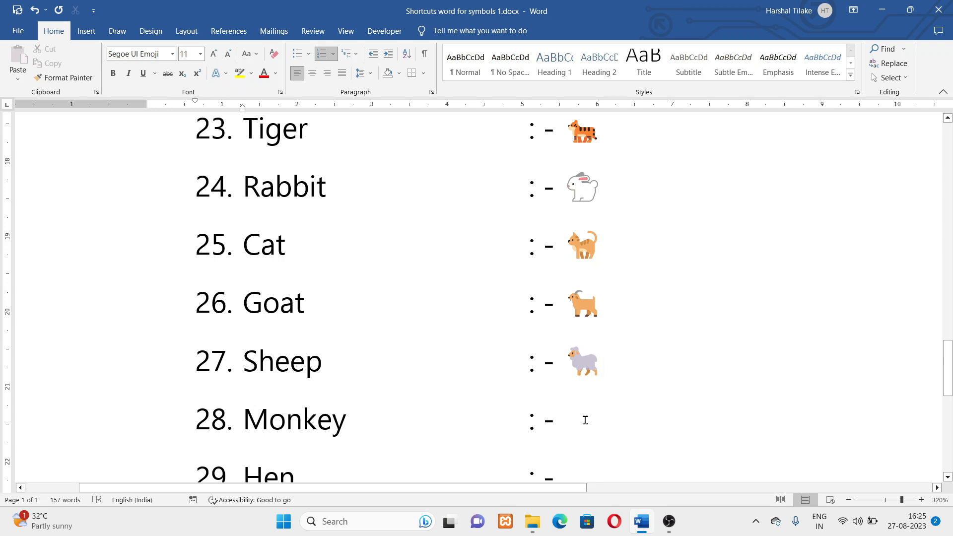
Convert the Unicode code 1f412 to a symbol on the Monkey line and code 1f413 on the Hen line
text(1)
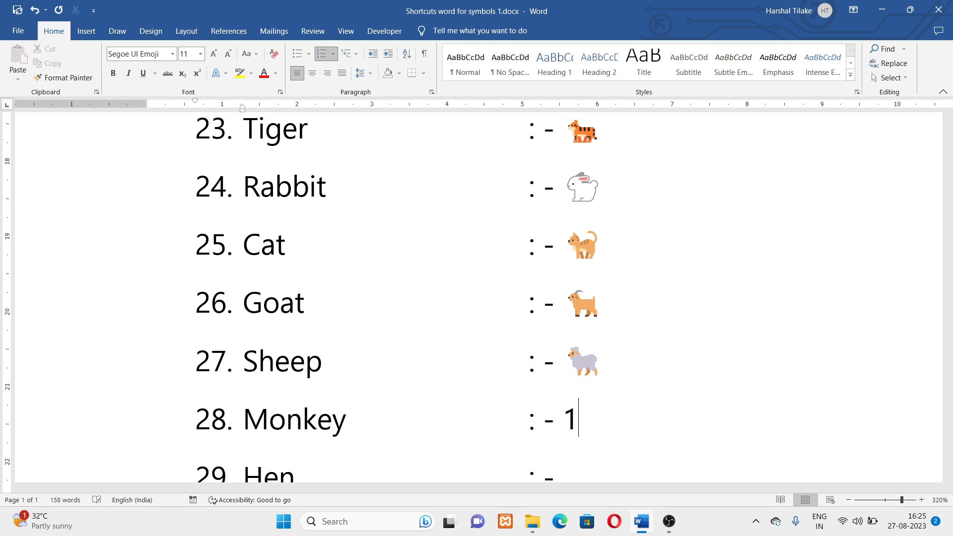
text(f412)
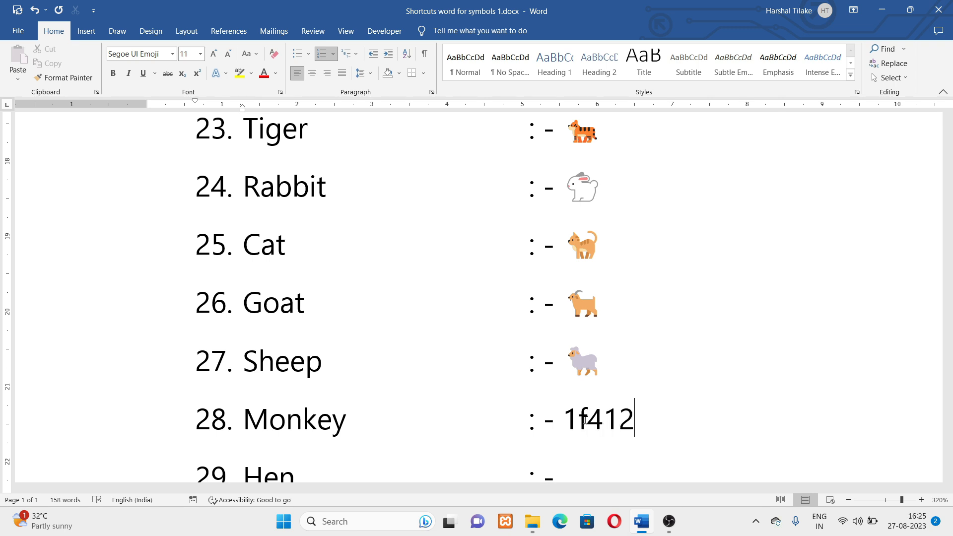
key(alt+x)
scroll(589, 419, down, 2)
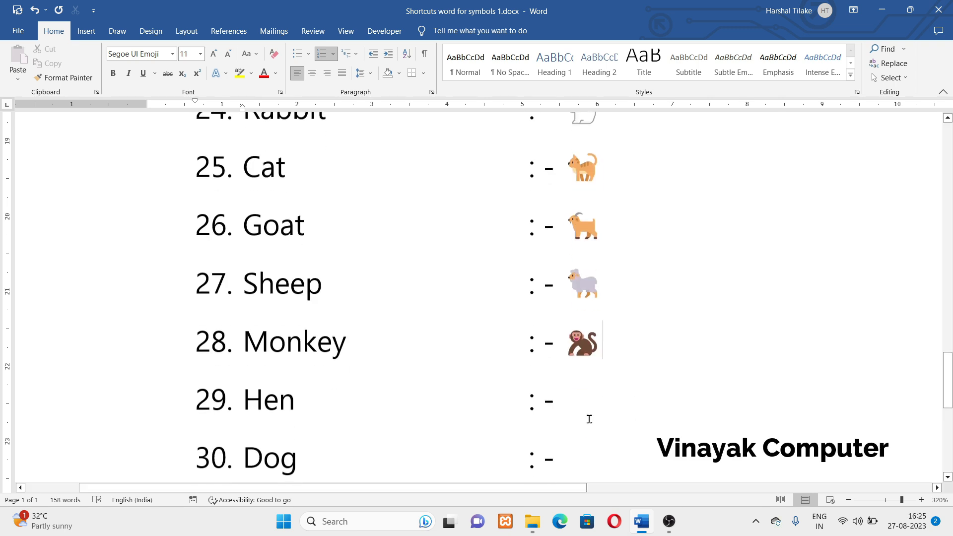
click(592, 387)
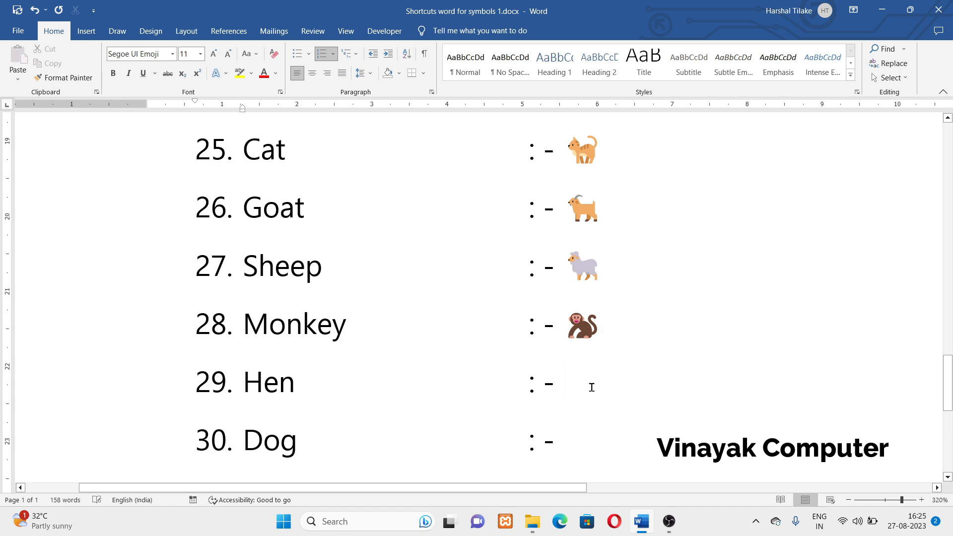
text(1f)
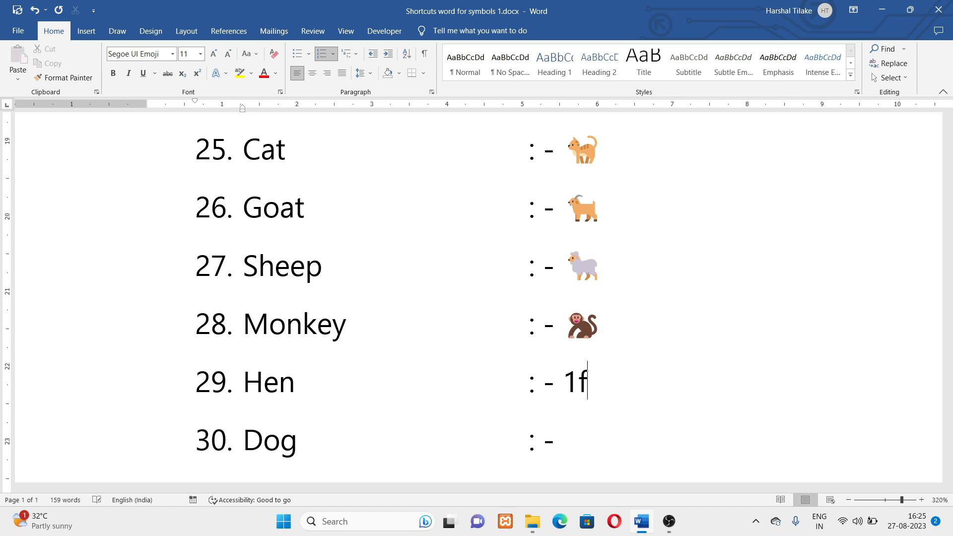
text(413)
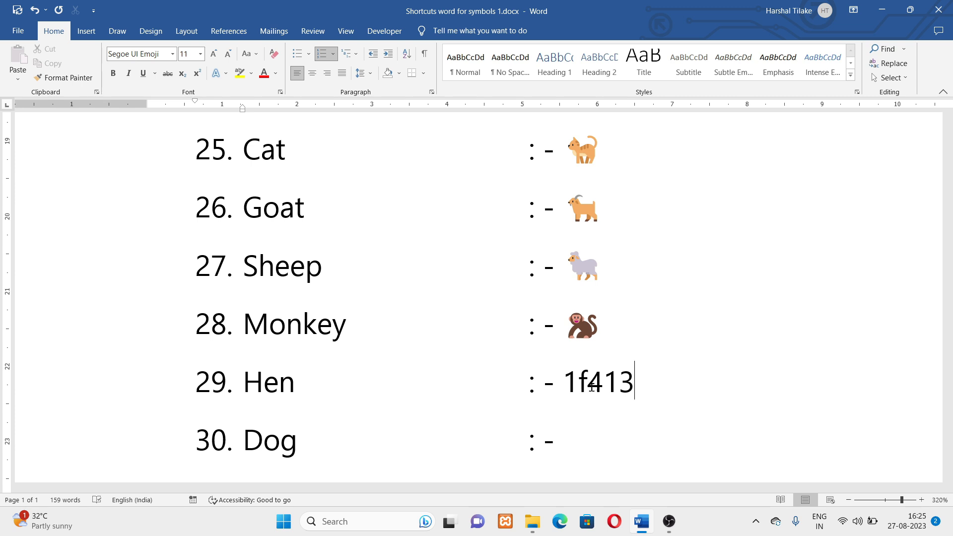
key(alt+x)
Insert the dog symbol on the Dog line by converting the Unicode code 1f415
scroll(591, 387, down, 2)
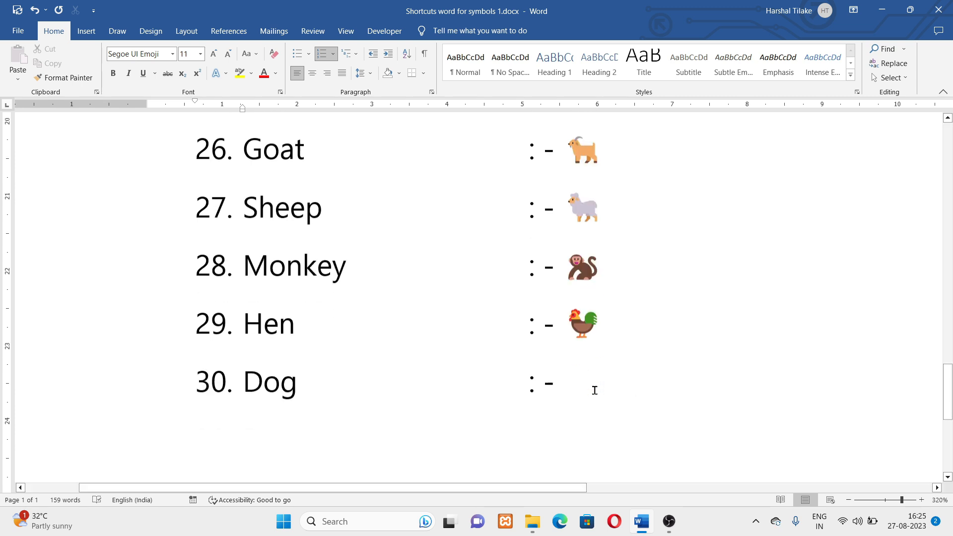
click(588, 348)
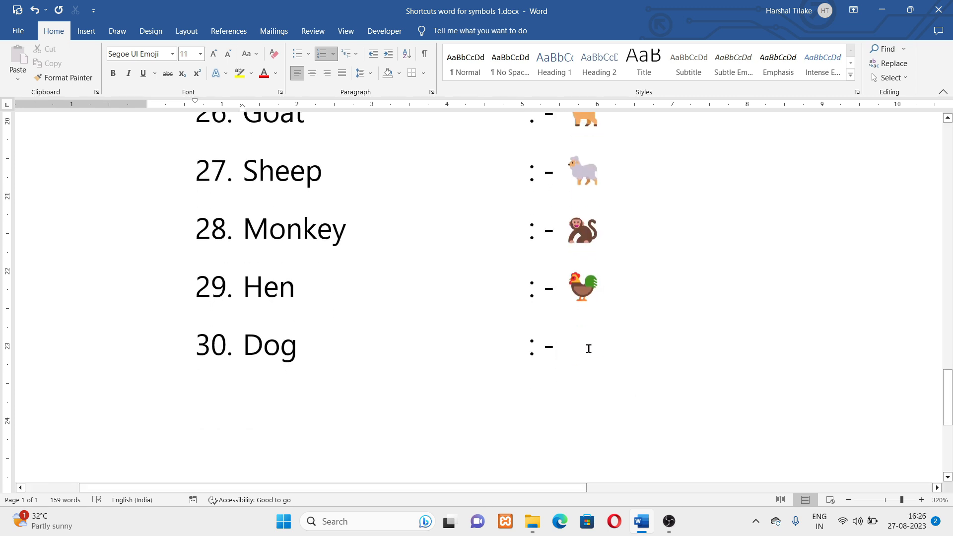
text(1f415)
key(alt+x)
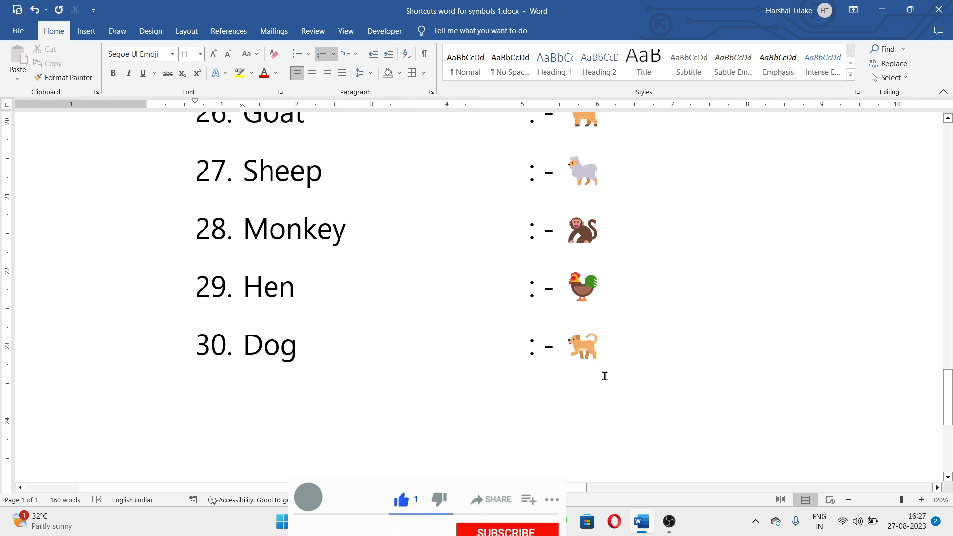
Add a list item "Dimond" after Dog with an aligned ":-" and convert the Unicode code 1f48E to a diamond symbol behind it
key(Return)
text(Dimond)
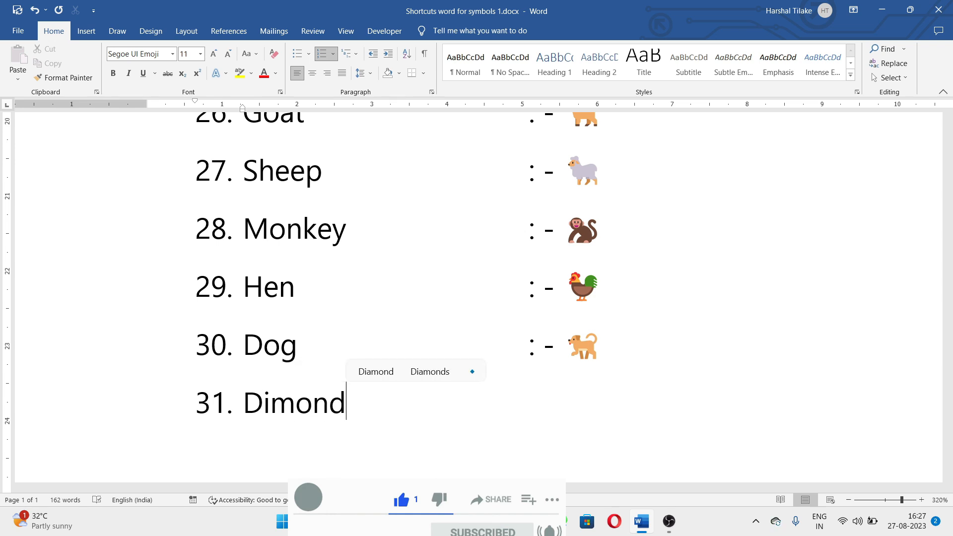
key(Tab)
key(Tab)
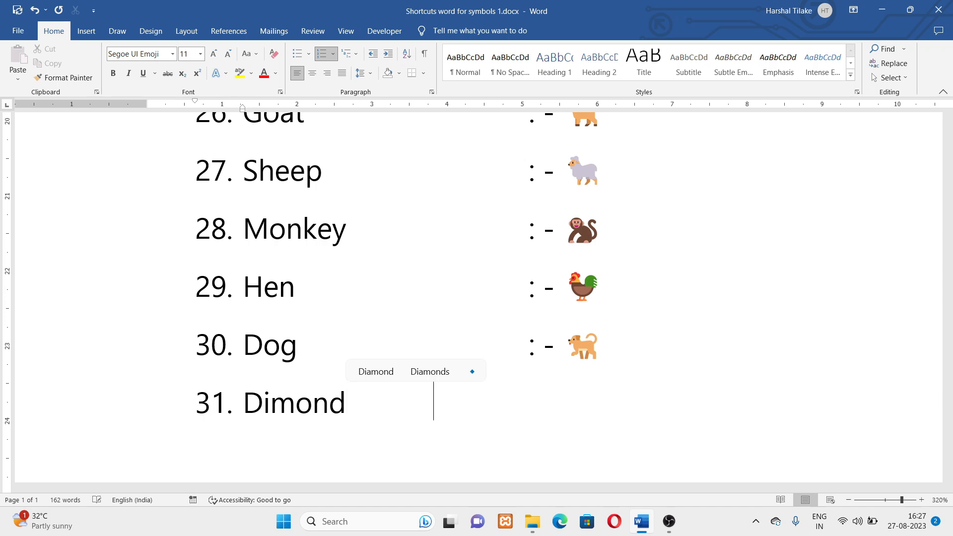
text(:)
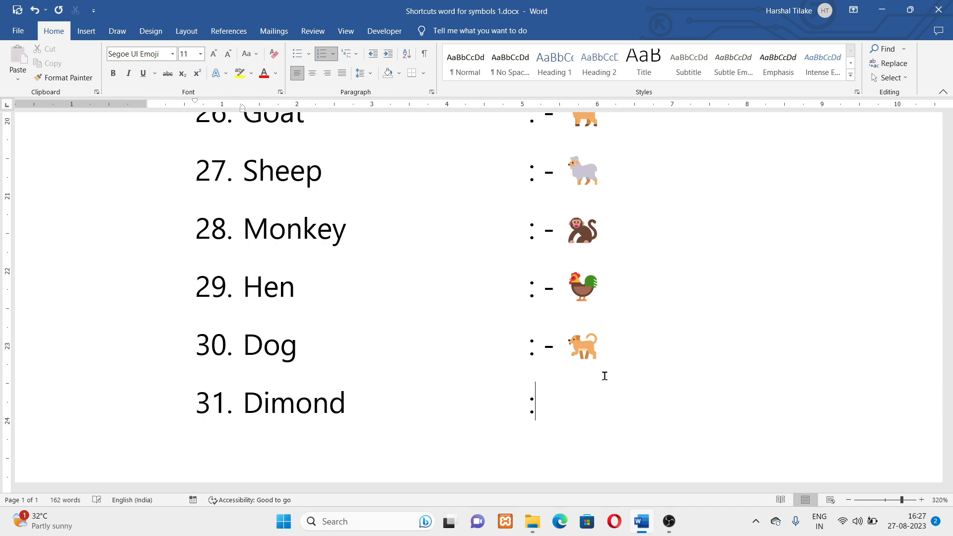
text(- 1f4)
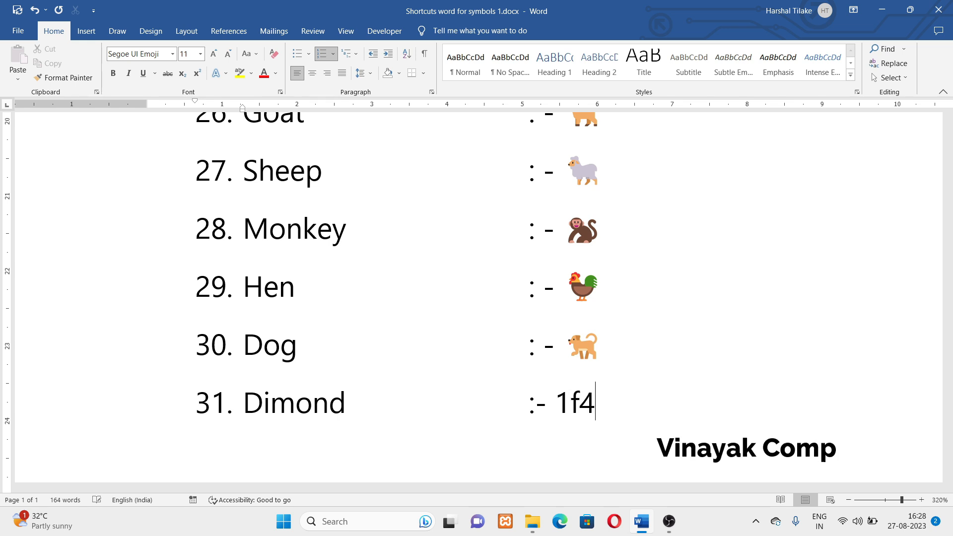
text(8E)
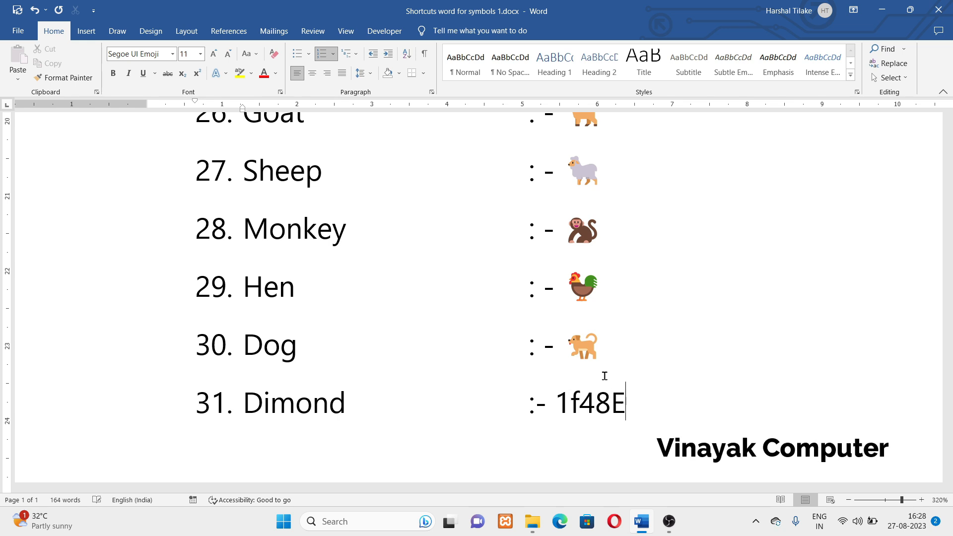
key(alt+x)
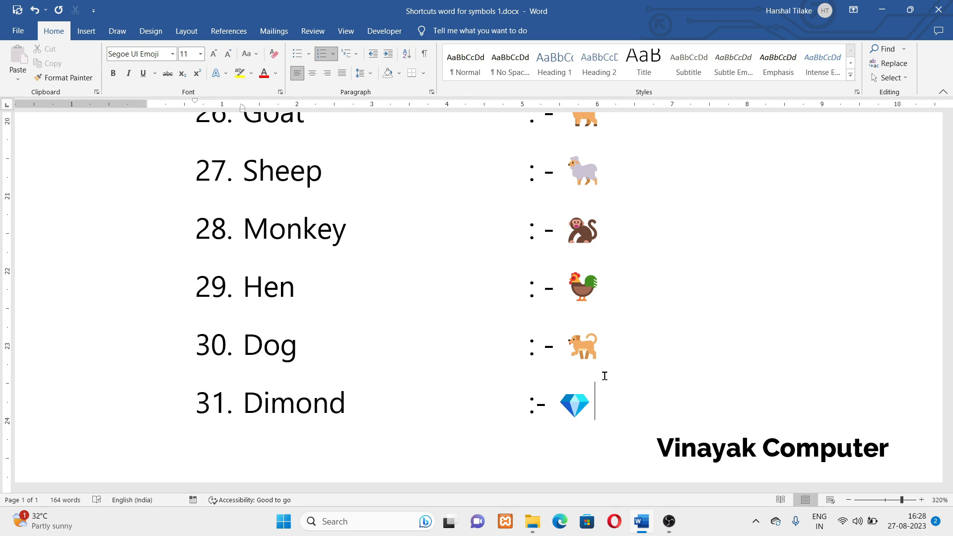